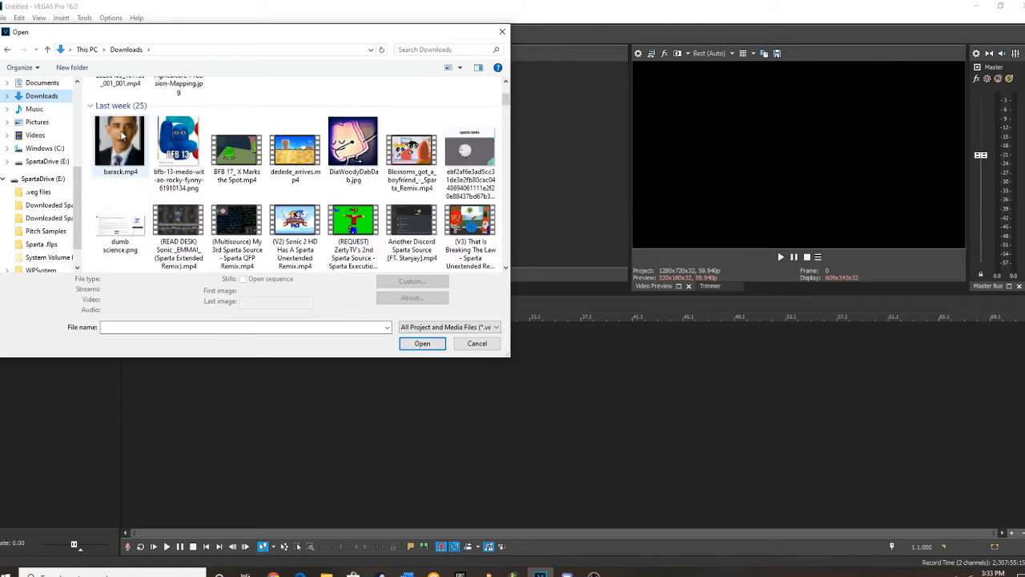
Import BFB 17_ X Marks the Spot.mp4 from the Downloads folder onto the timeline, matching the project settings to the media.
scroll(254, 156, up, 3)
scroll(200, 161, down, 6)
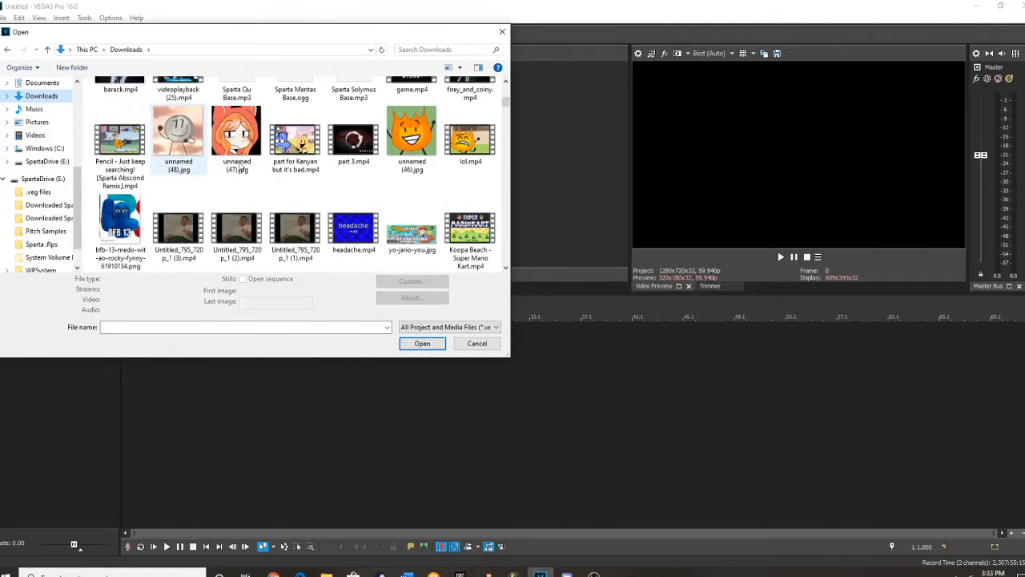
scroll(240, 152, down, 1)
scroll(440, 172, down, 1)
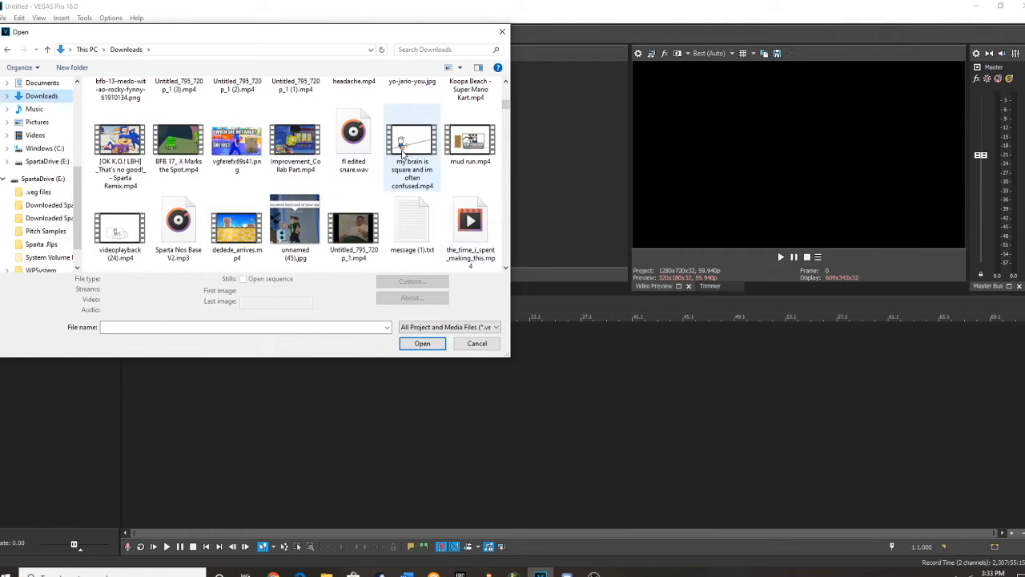
scroll(132, 181, down, 1)
scroll(181, 178, up, 1)
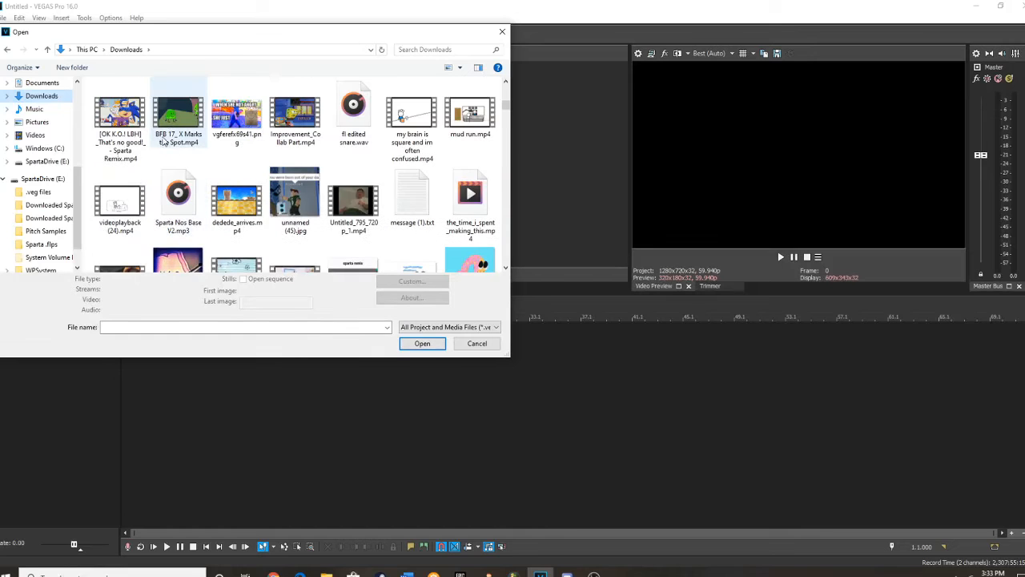
click(422, 343)
click(574, 225)
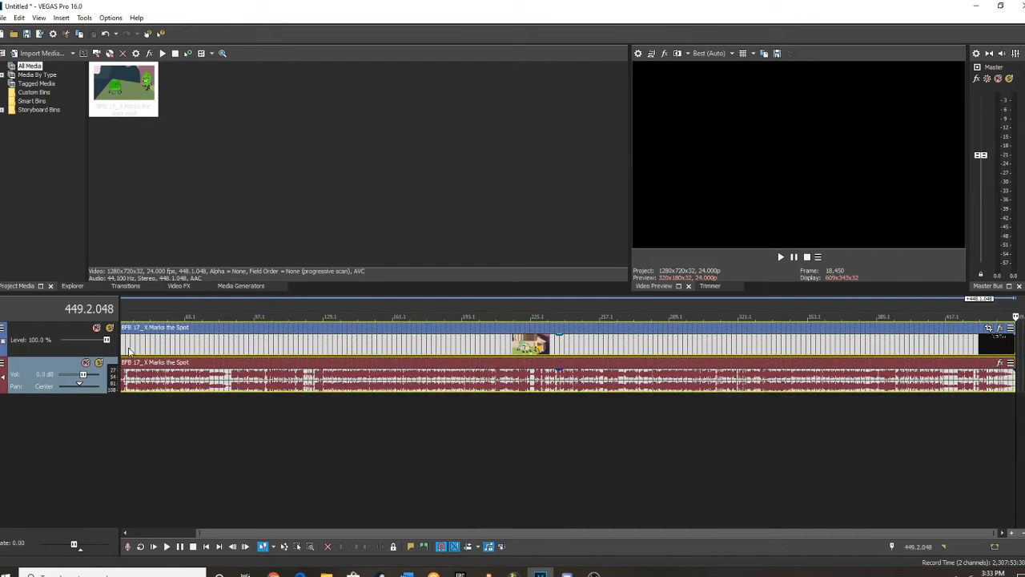
Play the clip in short stretches from about 33.4 to 43.2 to look for a usable voice sound.
click(129, 349)
scroll(133, 354, up, 7)
click(383, 355)
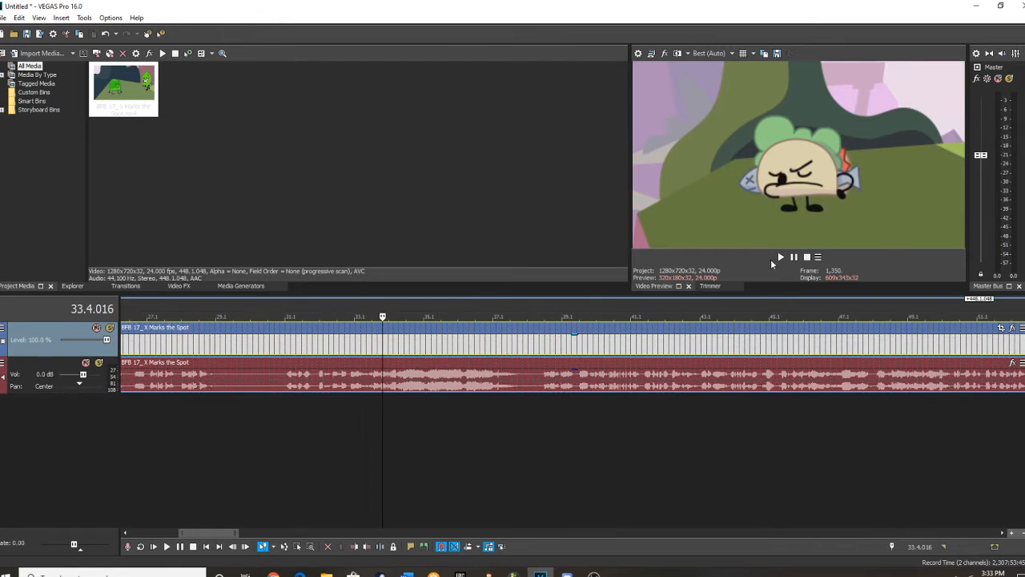
click(781, 257)
click(491, 340)
scroll(692, 348, up, 3)
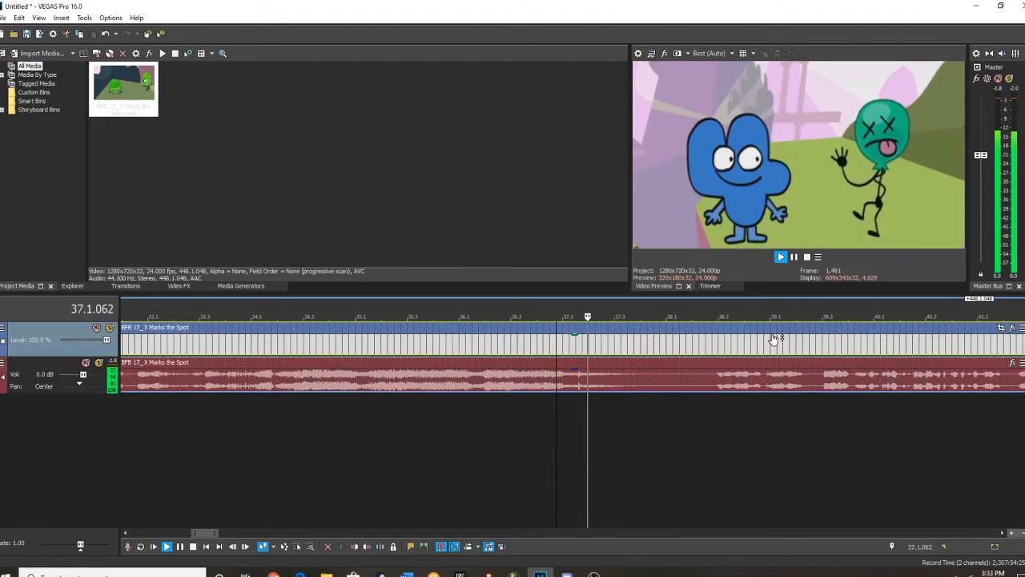
scroll(794, 347, down, 2)
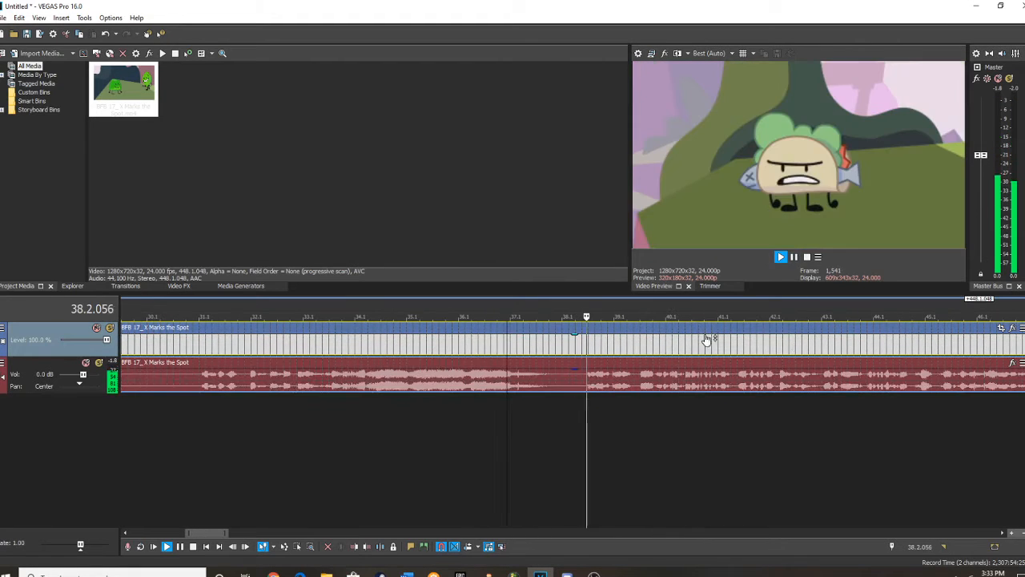
click(739, 300)
scroll(791, 338, up, 3)
scroll(842, 319, up, 2)
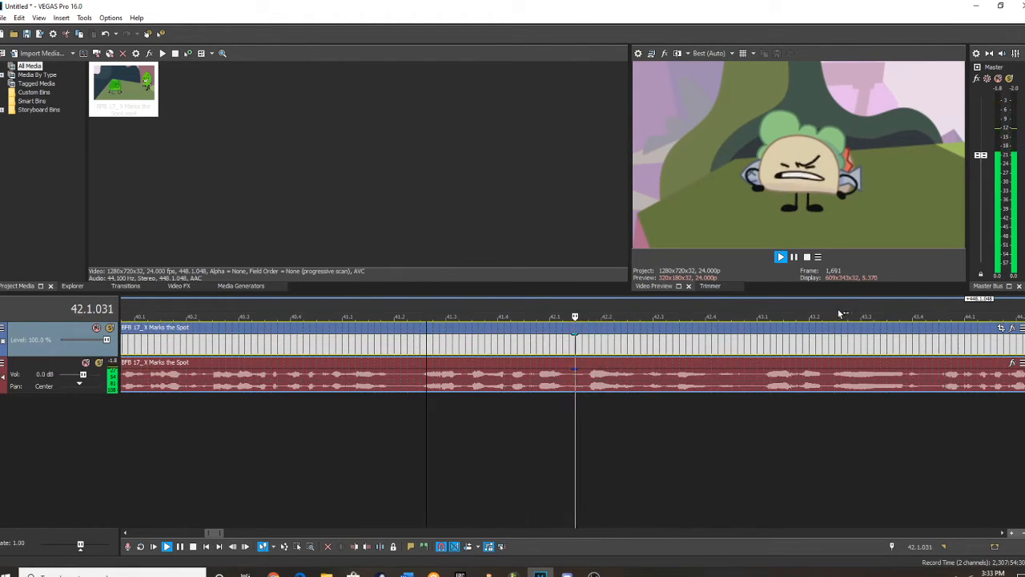
click(796, 258)
Replay the sound near 43.3 and play on through the clip to about 53.3, listening for a sustained voice sound.
click(874, 385)
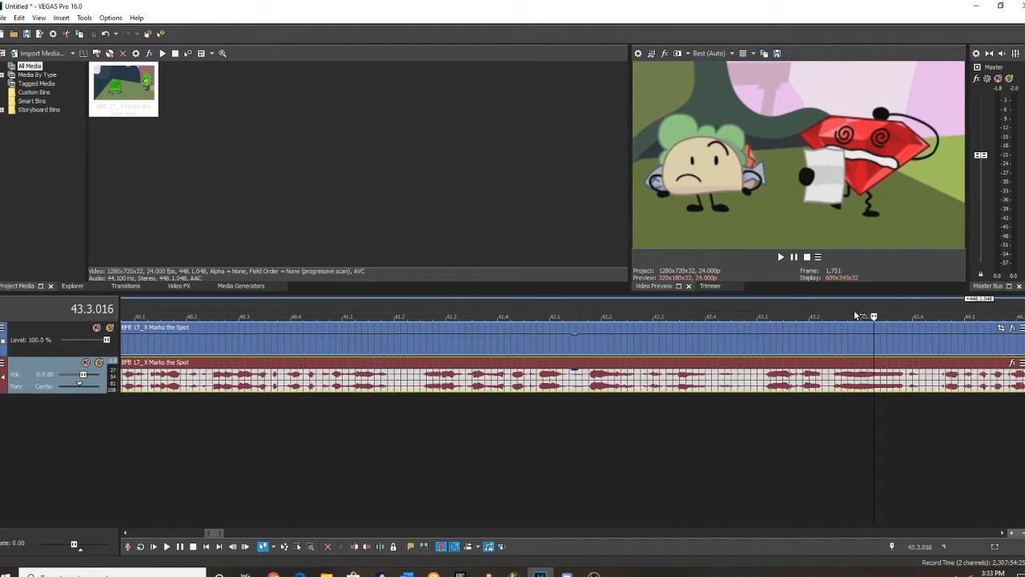
click(781, 256)
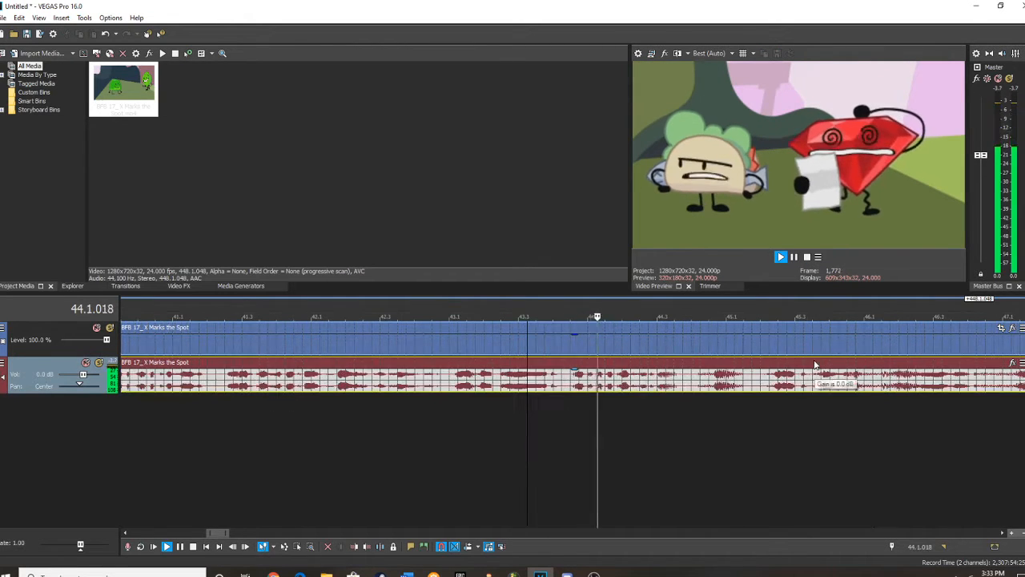
scroll(806, 343, down, 3)
click(673, 299)
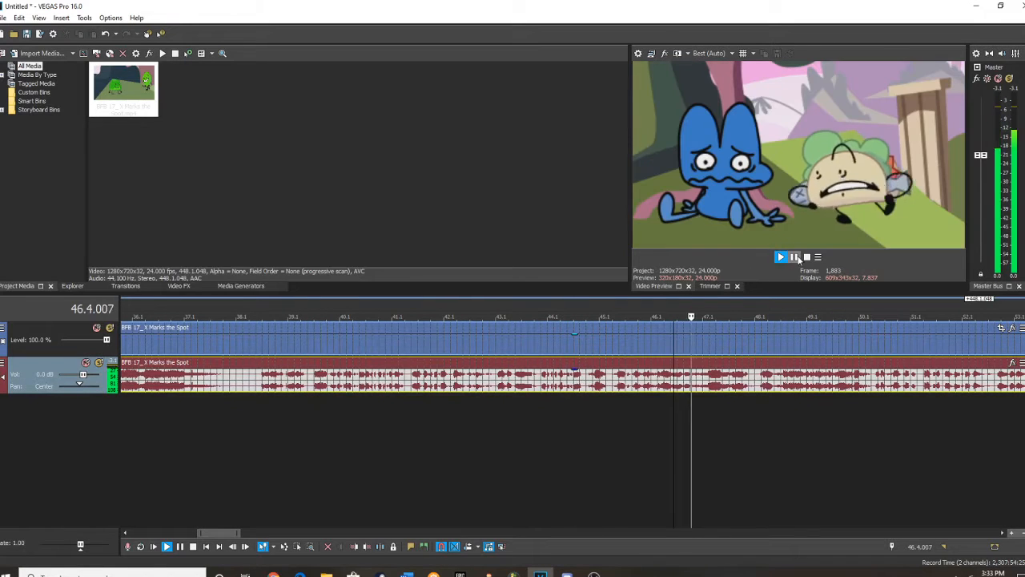
click(796, 257)
click(800, 309)
scroll(753, 317, up, 3)
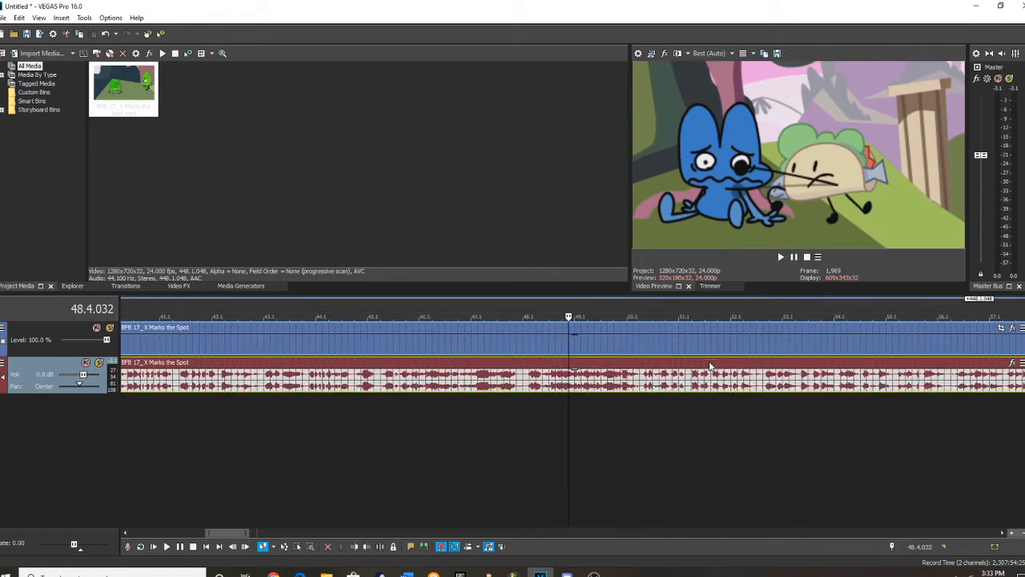
click(781, 257)
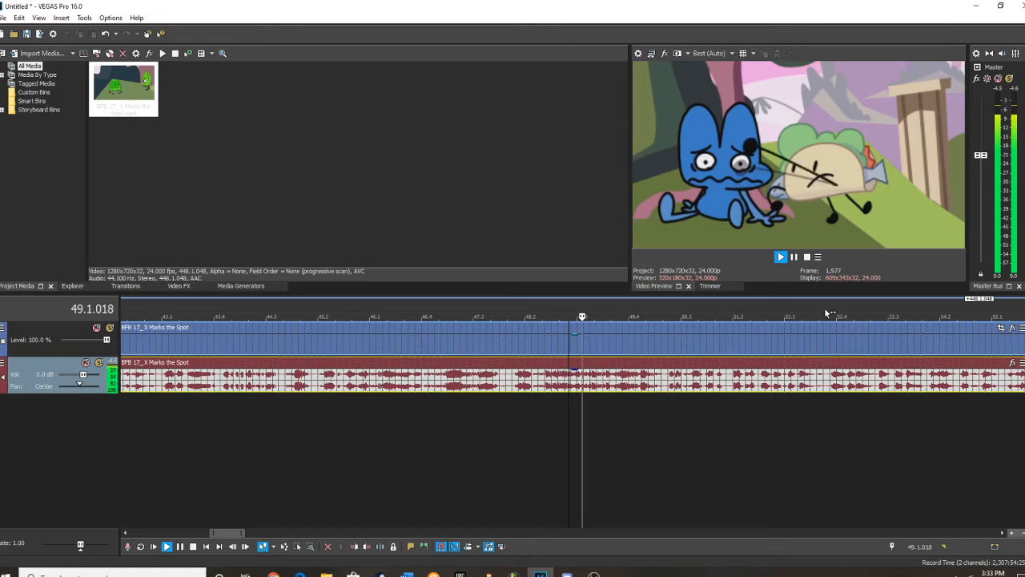
scroll(807, 320, down, 3)
scroll(757, 337, down, 5)
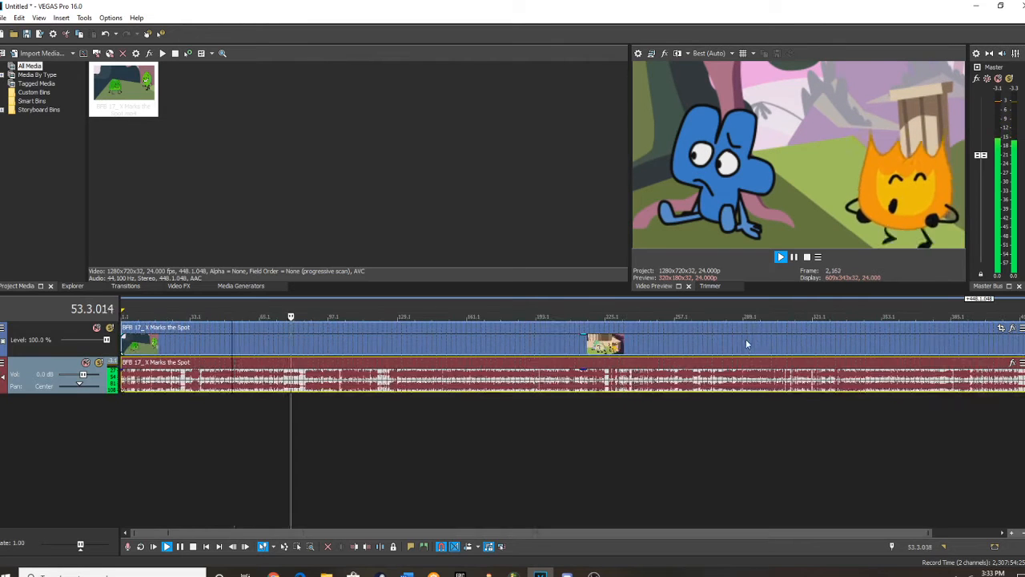
Play the final part of the clip from about 422.2 to 428.2, listening for a sustained sound.
click(974, 309)
scroll(530, 312, up, 5)
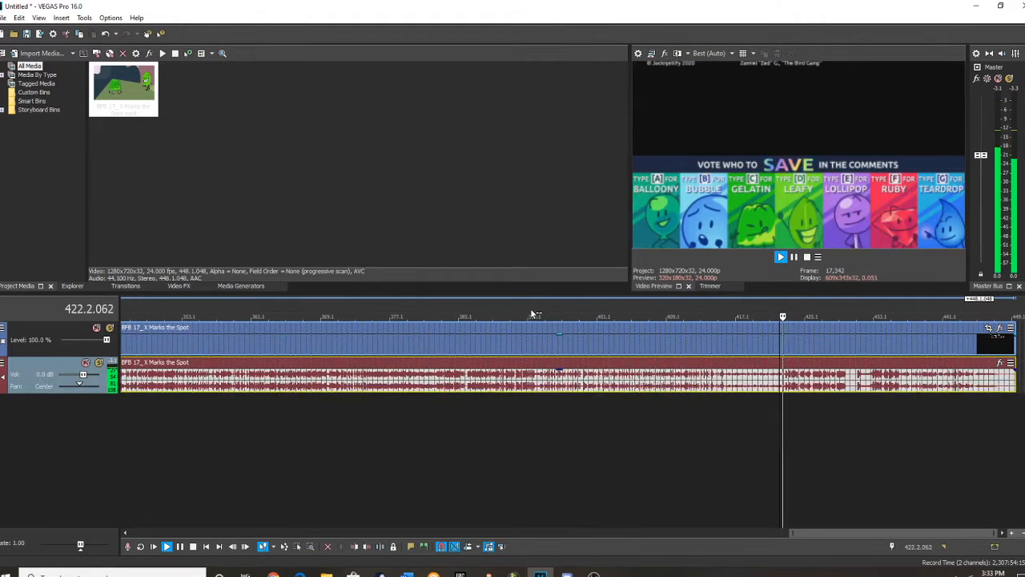
scroll(862, 336, up, 2)
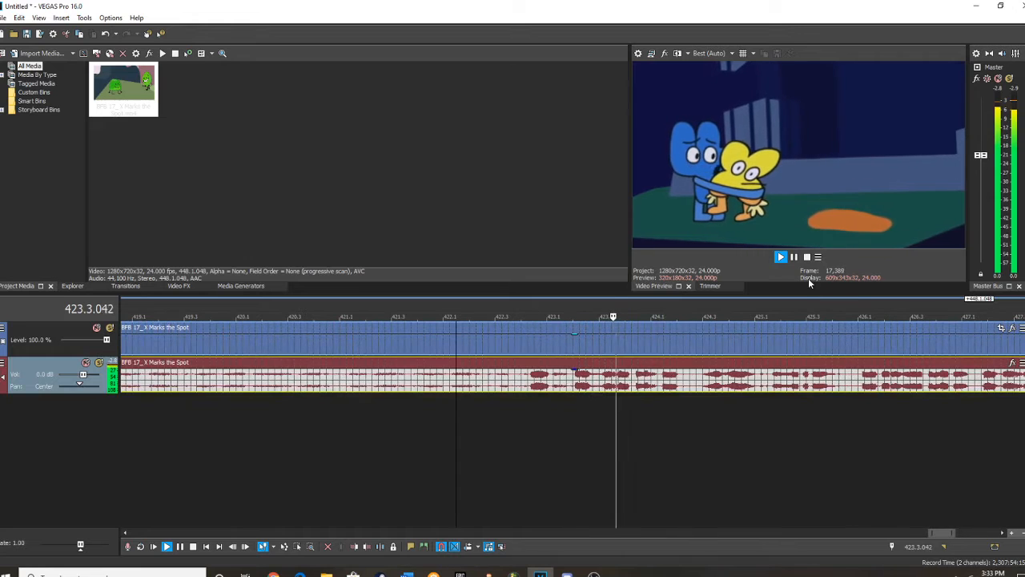
scroll(774, 375, up, 3)
scroll(781, 388, down, 2)
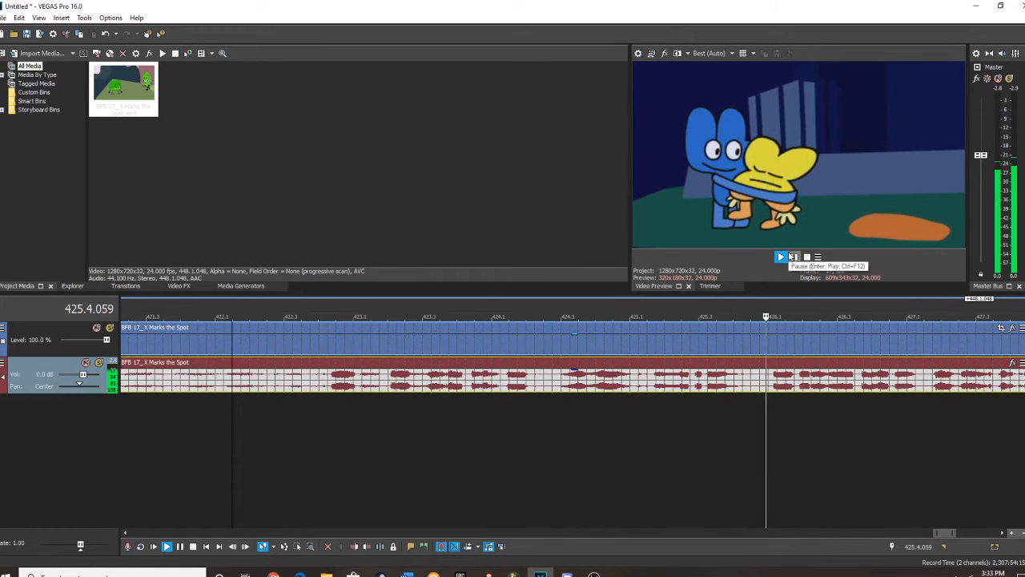
scroll(773, 334, down, 3)
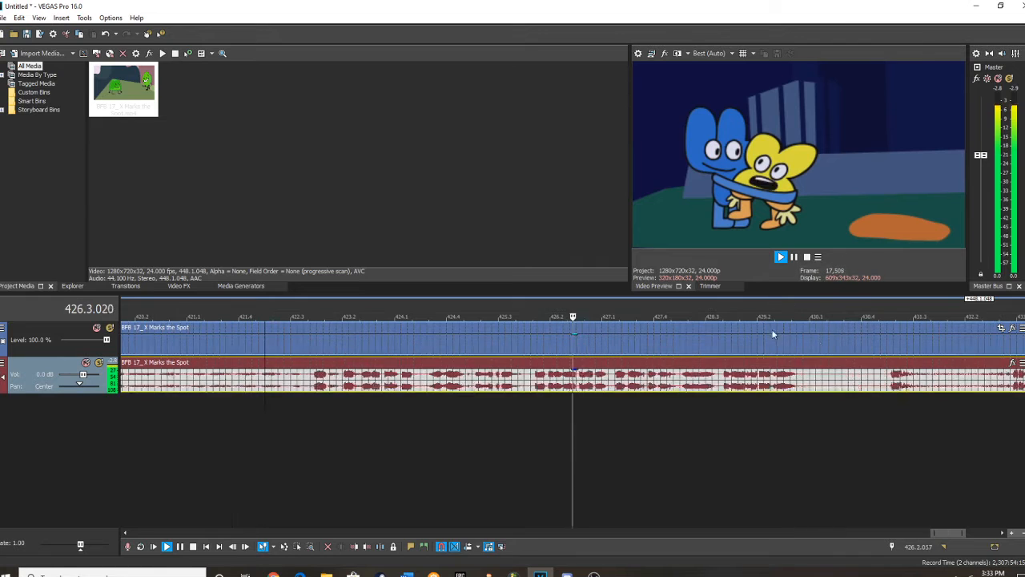
click(795, 258)
Audition the sustained sound around 428.2 repeatedly from several starting points.
scroll(677, 422, up, 5)
click(539, 382)
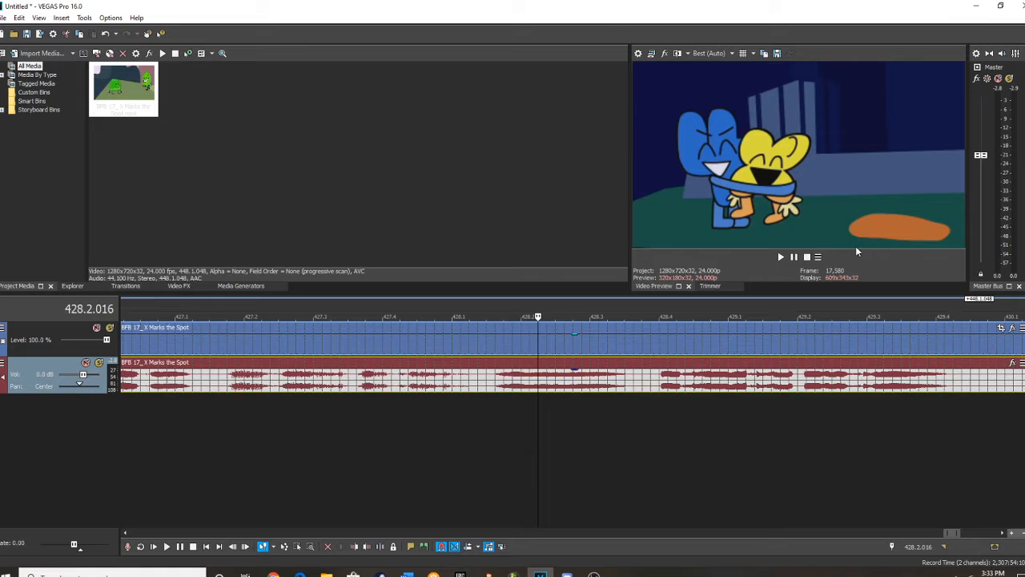
click(782, 257)
click(794, 257)
click(513, 375)
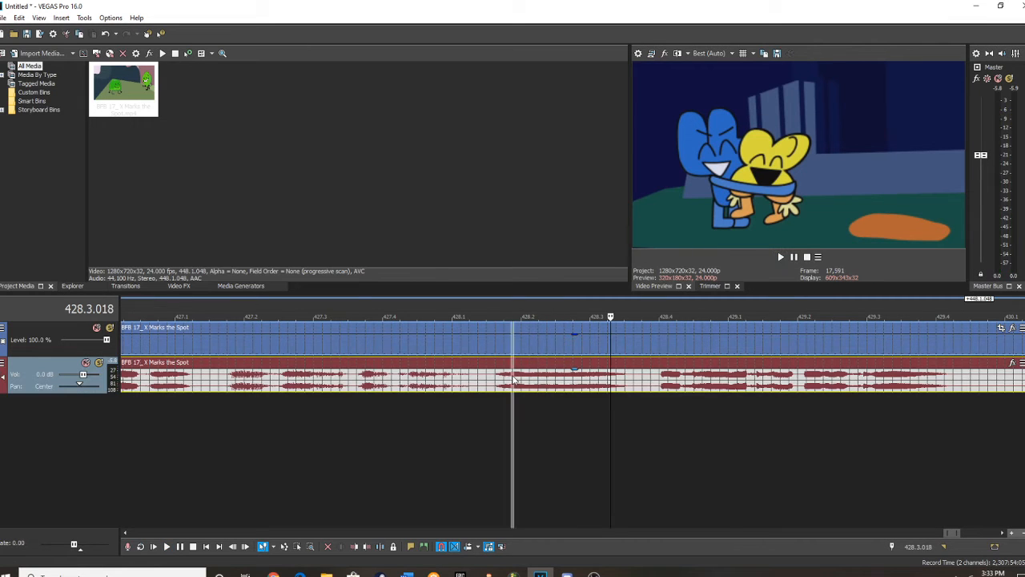
click(782, 258)
click(794, 258)
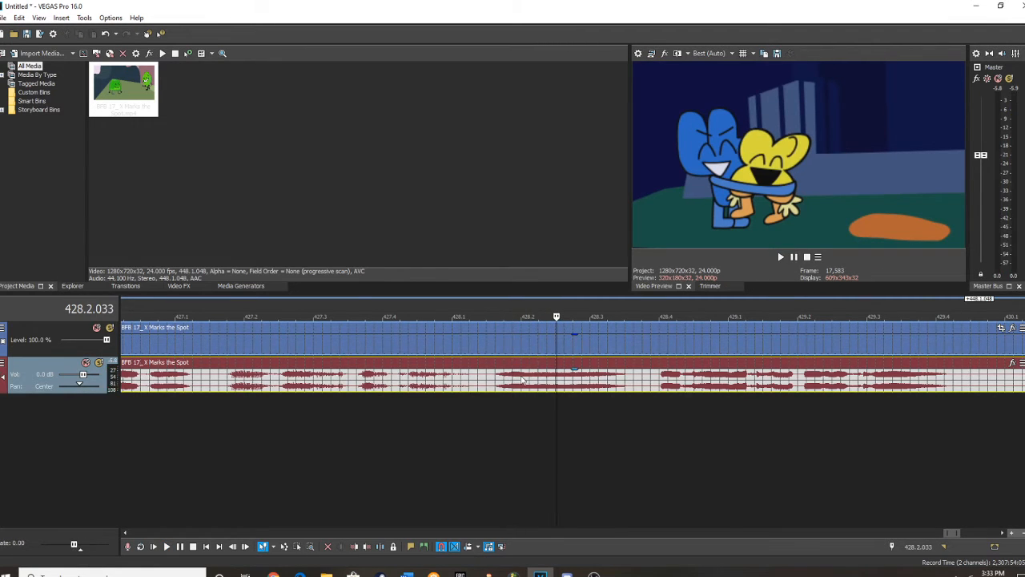
scroll(550, 384, up, 5)
click(782, 257)
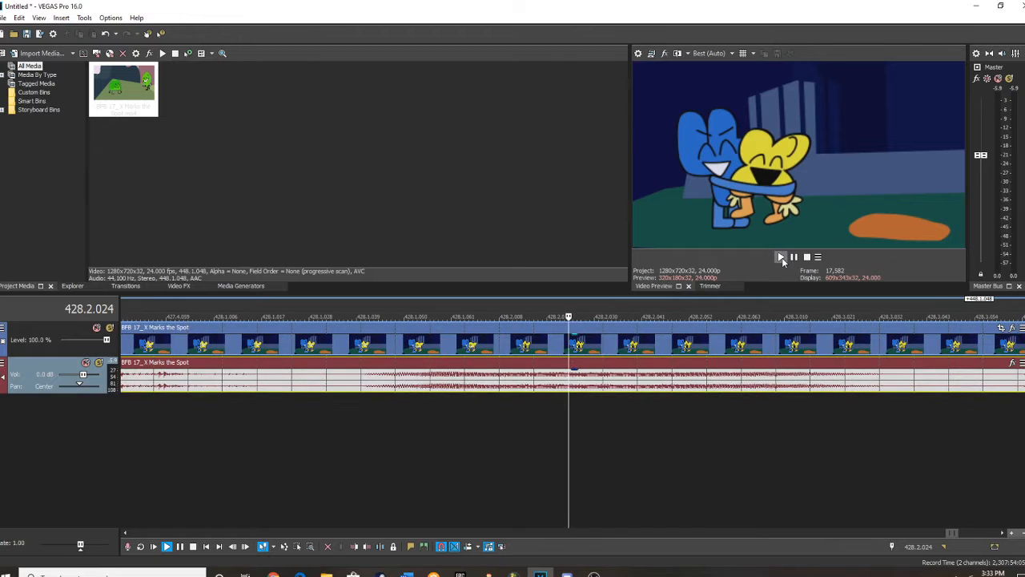
scroll(545, 386, down, 3)
Trim the clip's start to 428.2.032 and its end to 428.2.048, and set the time selection to the remaining piece.
click(499, 380)
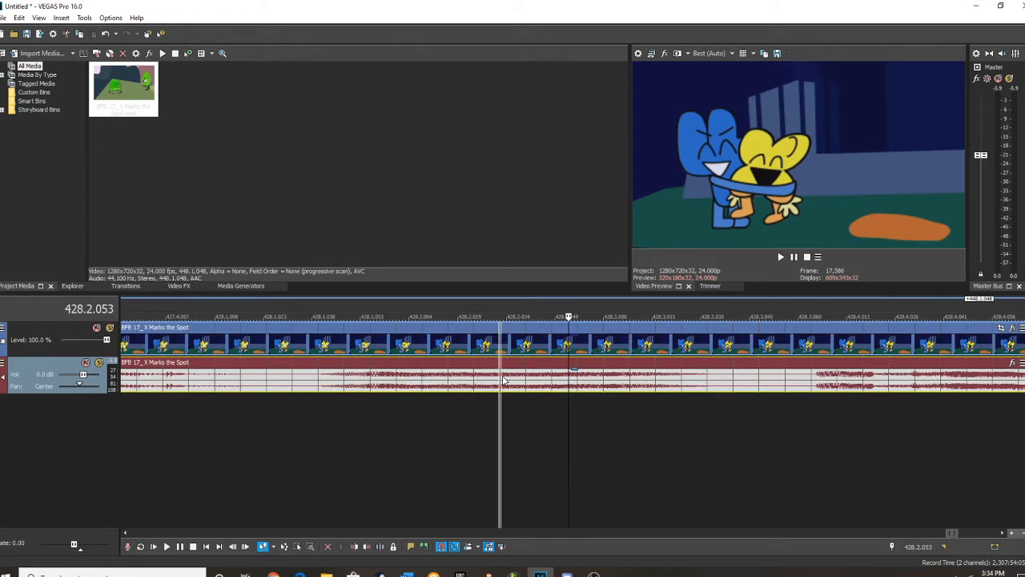
right_click(500, 382)
click(533, 323)
click(551, 386)
right_click(551, 385)
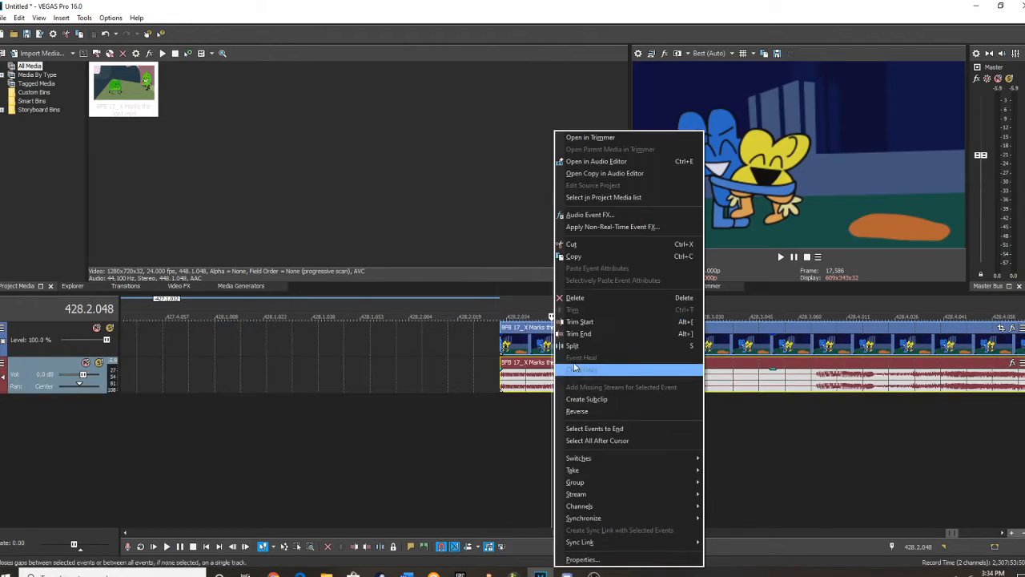
click(597, 370)
double_click(551, 385)
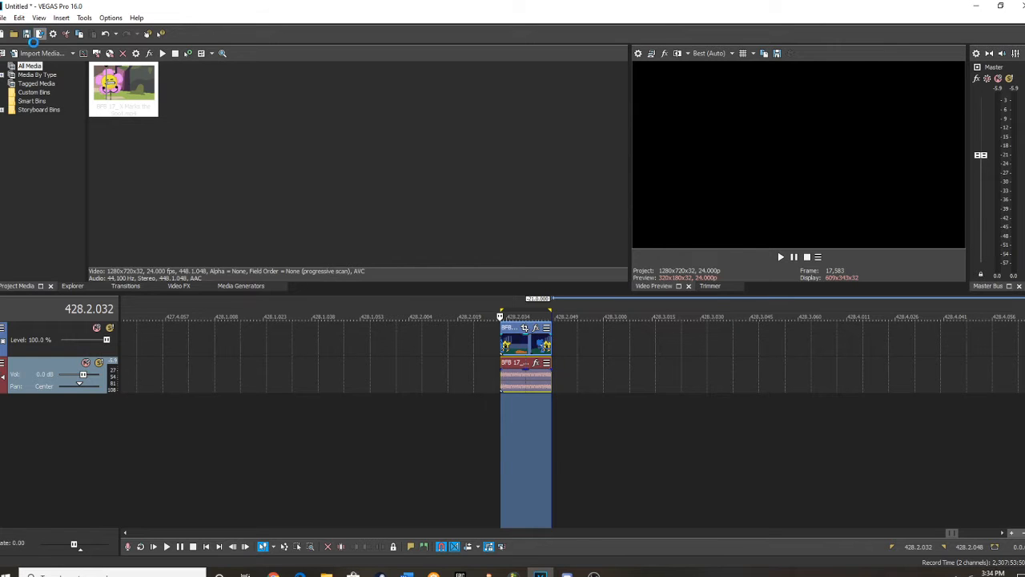
Render the selected piece as Wave (Microsoft) with the 44,100 Hz, 16 Bit, Mono, PCM (multiple) template, named x.wav.
click(39, 33)
click(357, 241)
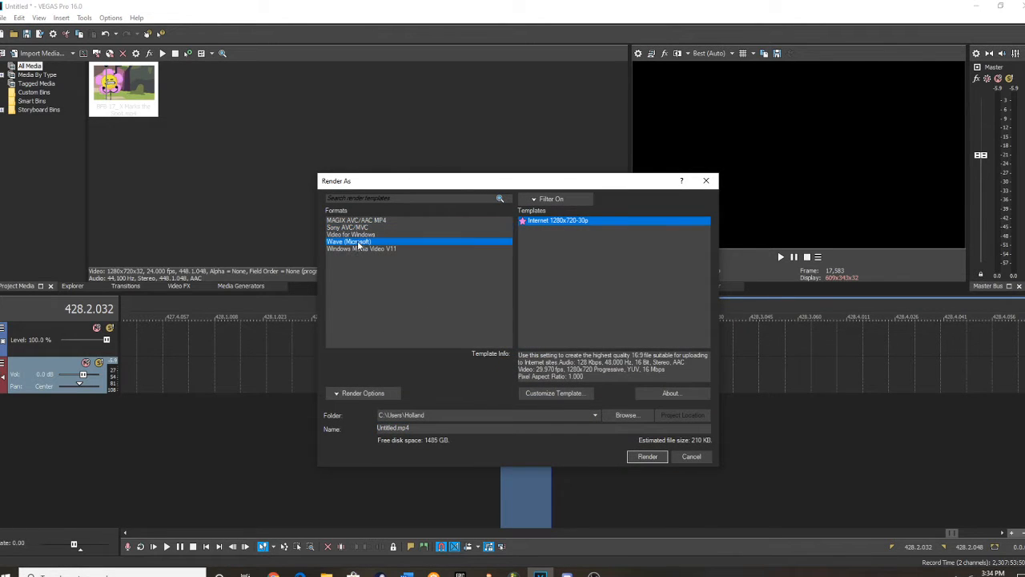
click(590, 222)
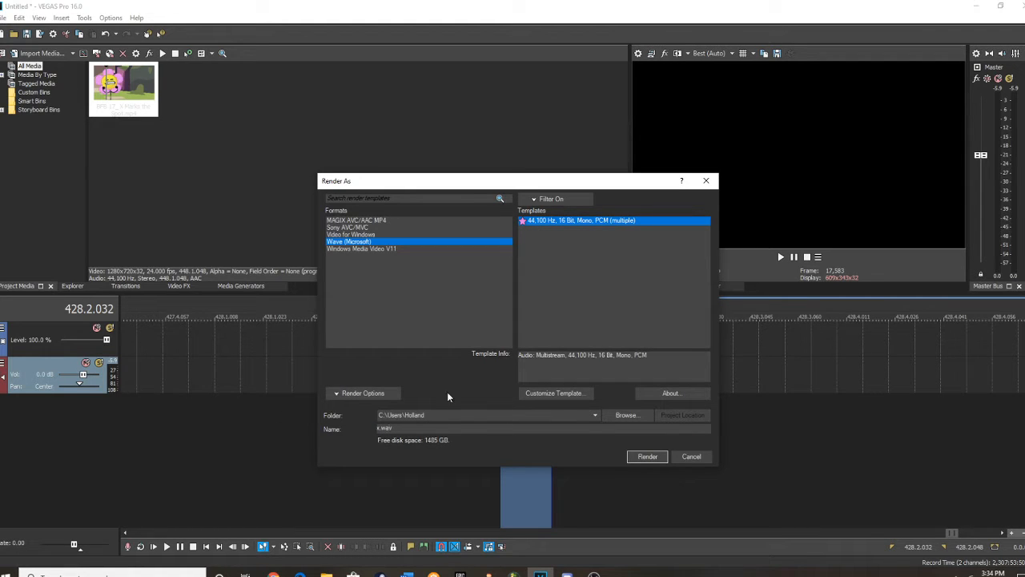
click(647, 456)
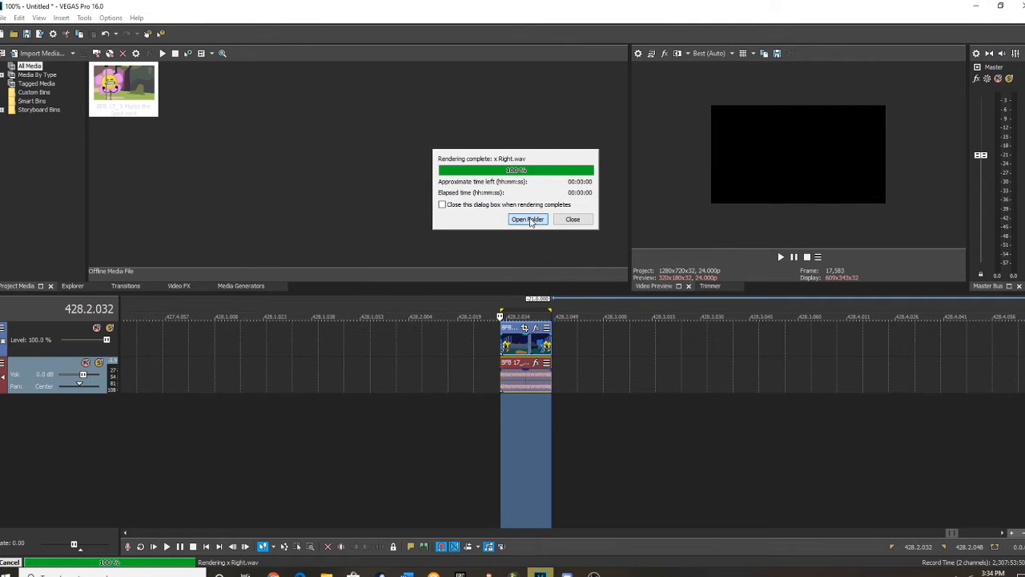
Open the render folder, switch to Melodyne, and load x Right.wav into it.
click(528, 220)
scroll(510, 425, down, 1)
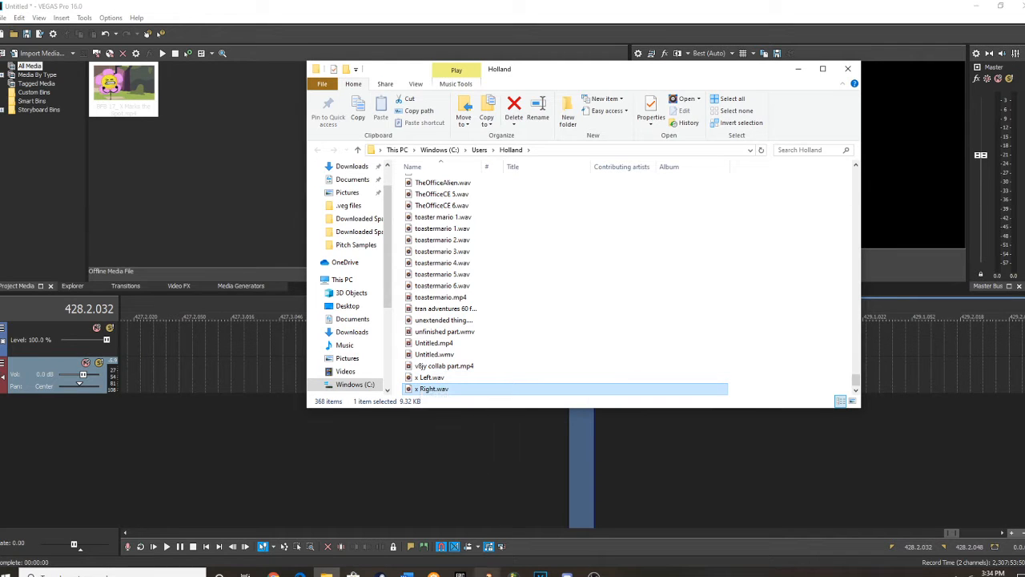
click(489, 574)
drag(554, 118, 288, 89)
drag(429, 389, 402, 255)
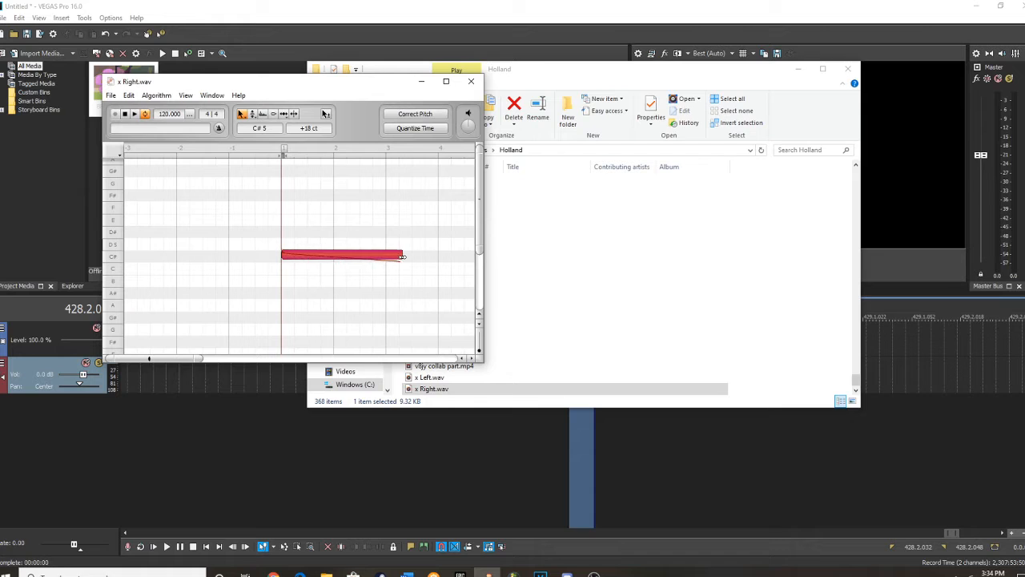
Flatten the pitch curve of the x Right.wav note with the pitch modulation and pitch drift tools.
right_click(344, 290)
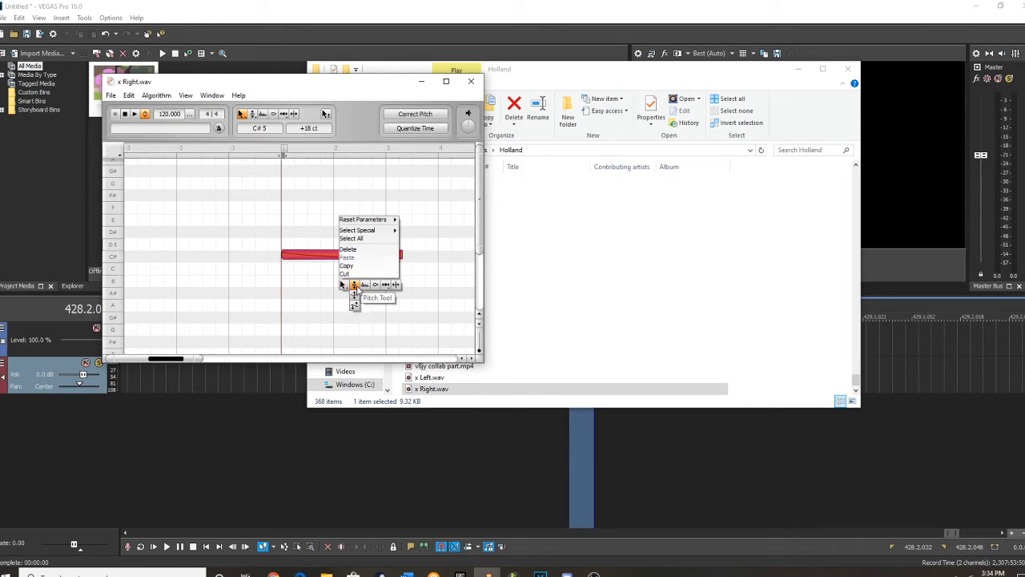
click(305, 275)
right_click(311, 274)
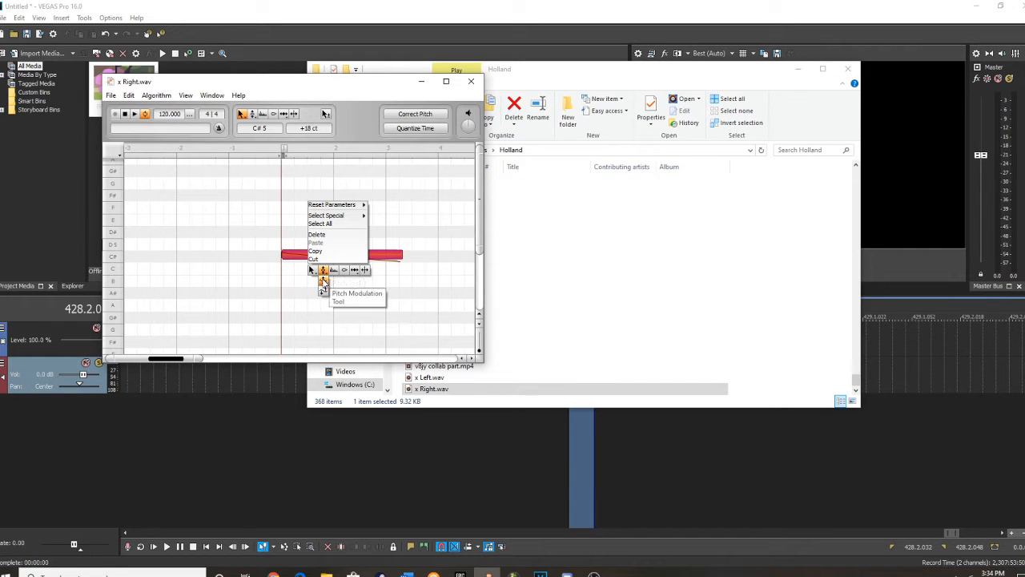
click(323, 282)
right_click(303, 250)
mouse_move(313, 246)
click(313, 266)
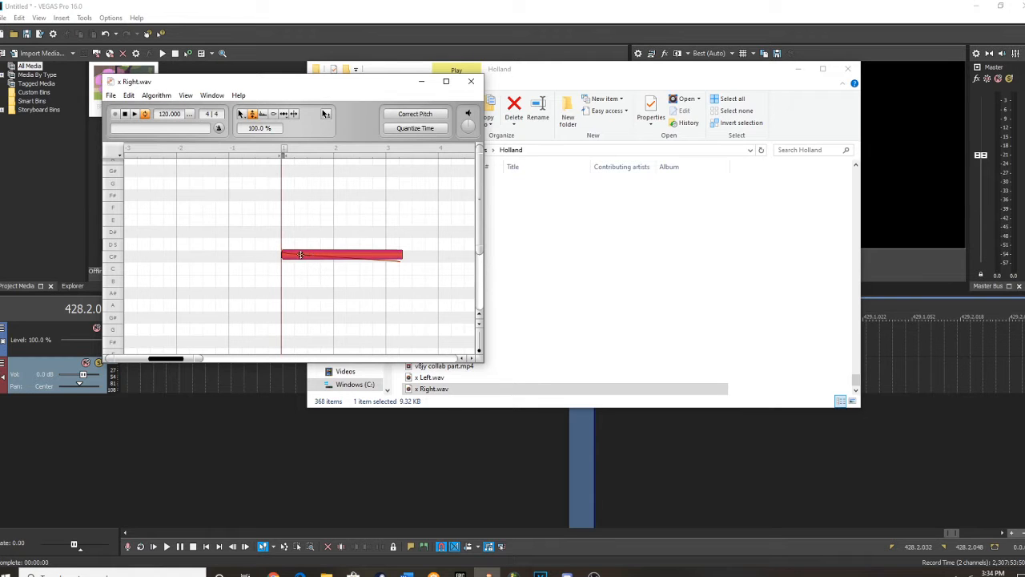
double_click(302, 256)
Switch back to the main tool and move the note about half a beat earlier.
right_click(291, 236)
click(336, 240)
drag(311, 257, 298, 256)
click(298, 257)
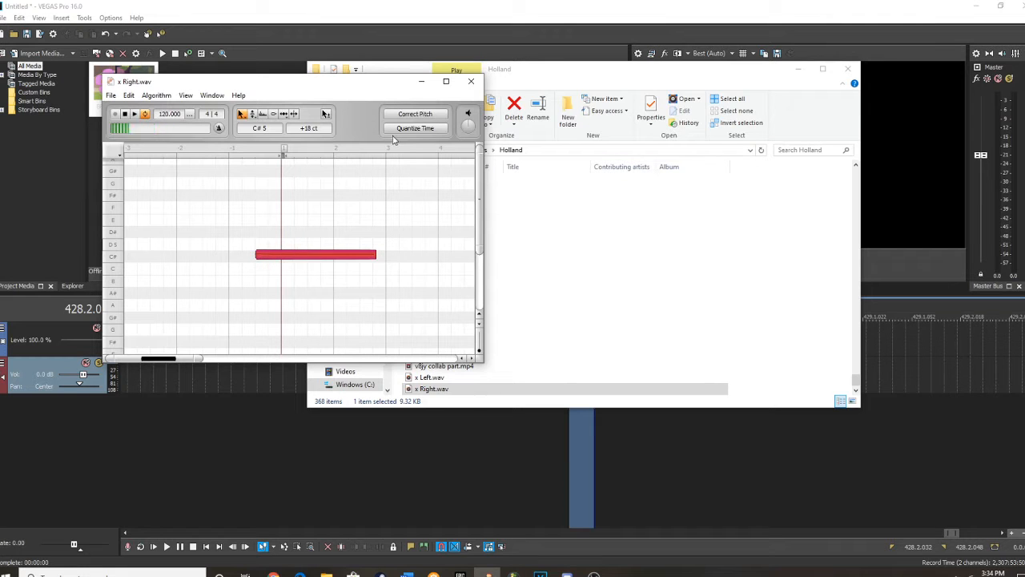
Correct the x Right.wav note's pitch by raising Correct Pitch Center to its maximum, leaving pitch drift at 0 %.
click(415, 114)
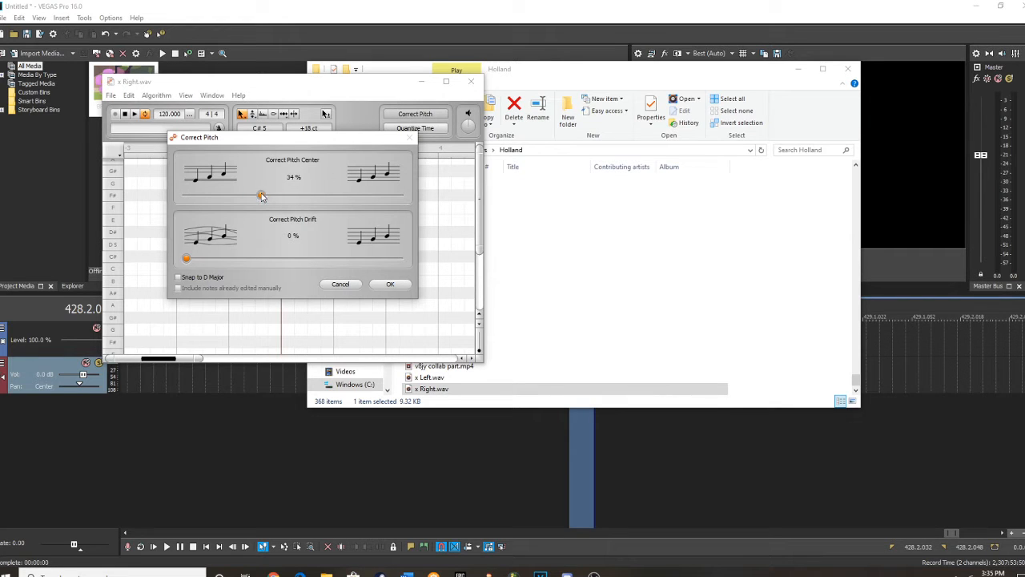
drag(333, 200, 427, 202)
click(391, 286)
scroll(300, 259, down, 2)
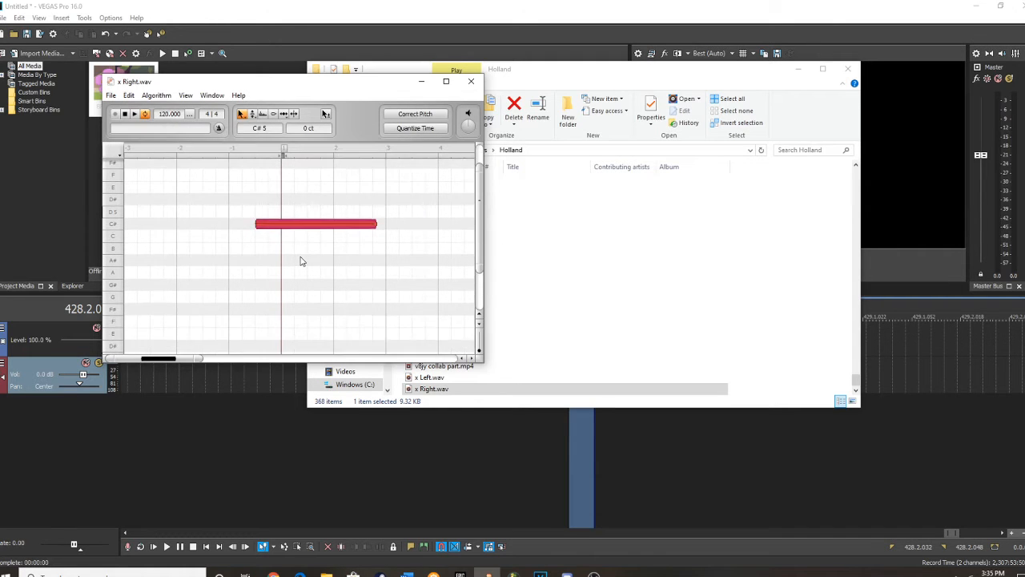
Move the note down to D4 and set the cycle range from beat 1 to beat 2.
drag(293, 217, 292, 348)
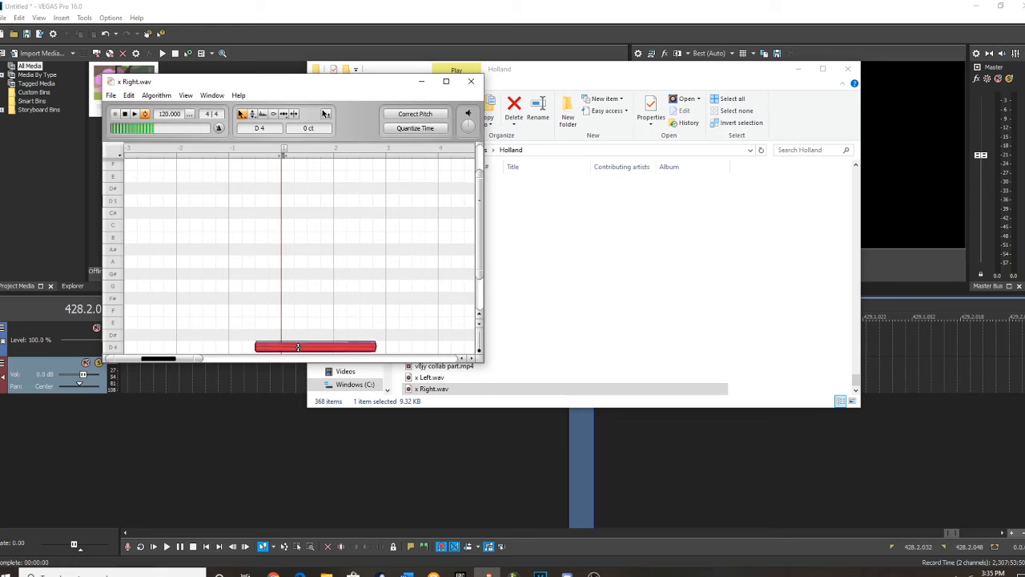
drag(286, 163, 332, 163)
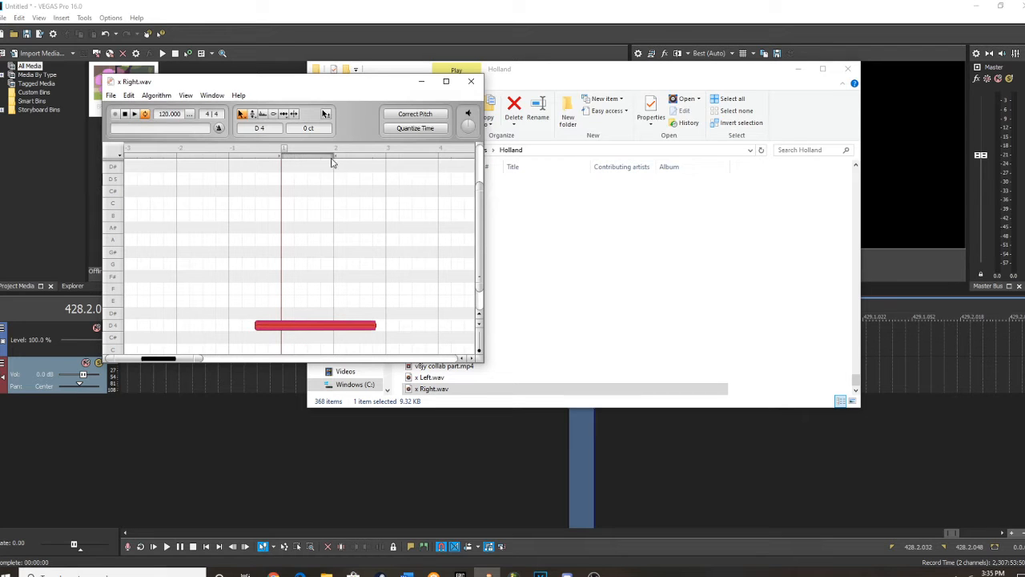
click(302, 327)
Save the tuned sample as x.wav in the Pitch Samples folder and close the Holland folder window.
click(111, 95)
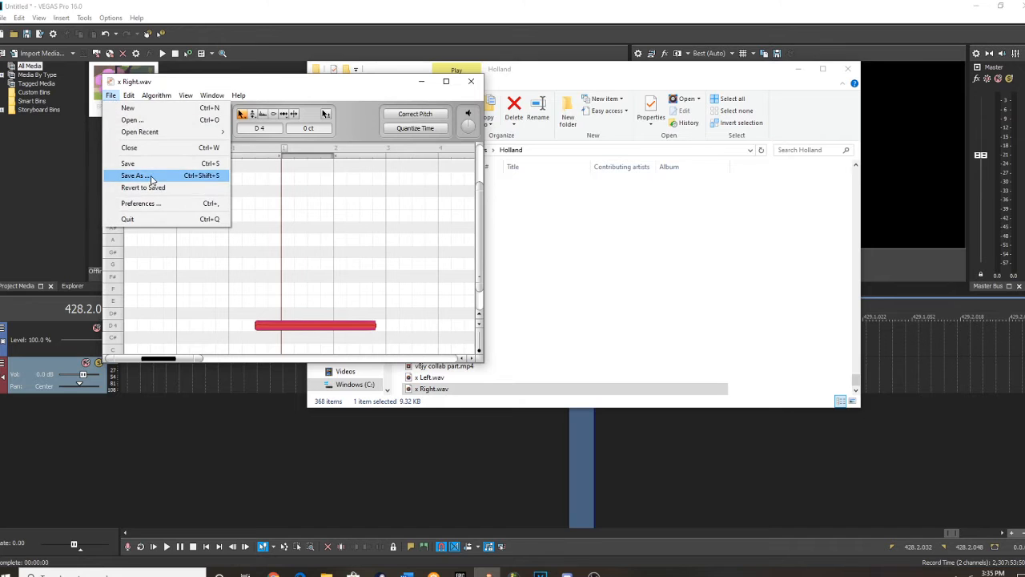
click(144, 176)
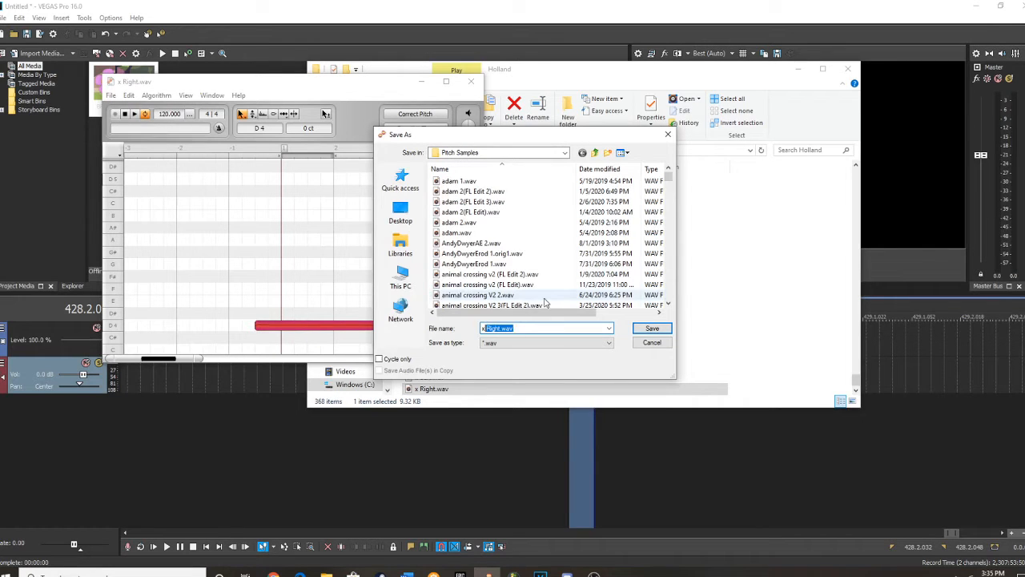
click(652, 328)
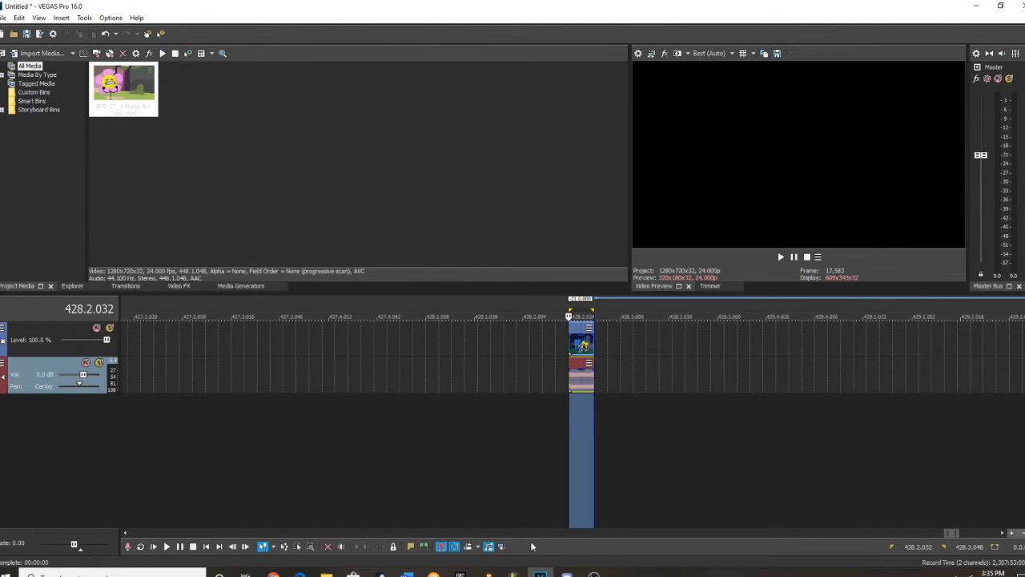
click(848, 69)
Switch to FL Studio and add a Sampler channel to the channel rack.
click(516, 574)
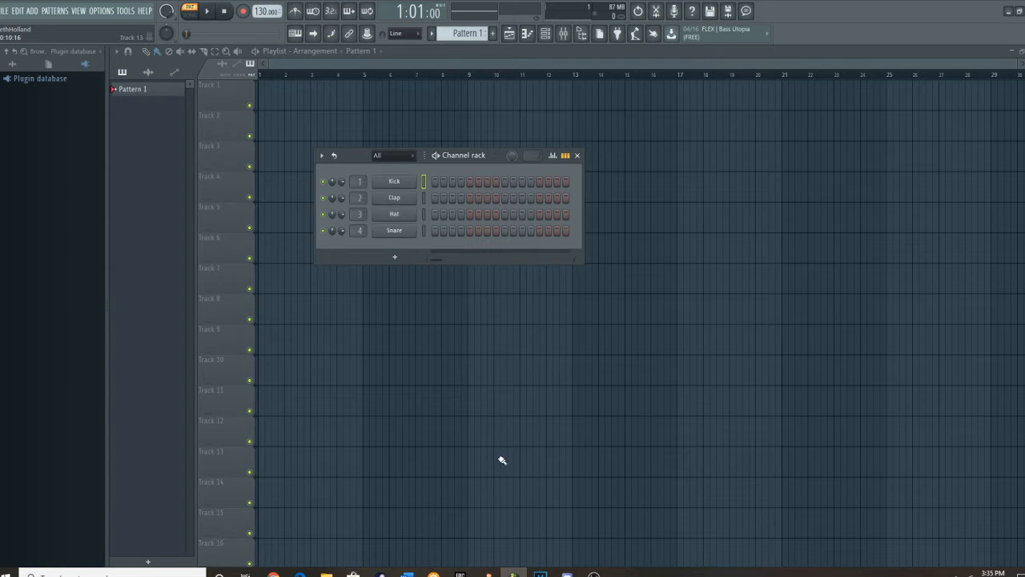
click(394, 257)
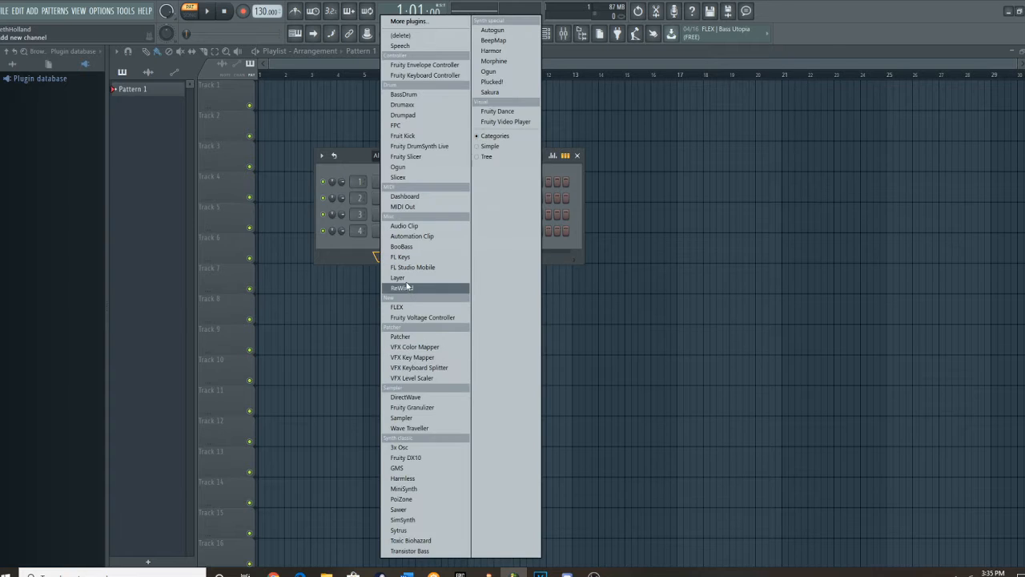
click(411, 418)
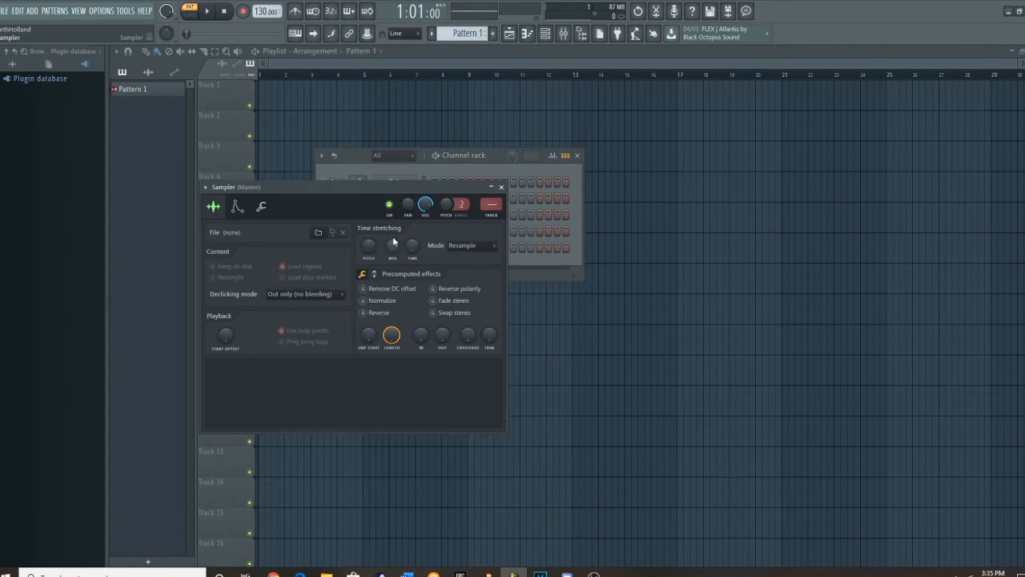
Load x.wav from the Pitch Samples folder on SpartaDrive (E:) into the Sampler, with Normalize on and full crossfade.
click(318, 233)
scroll(80, 289, down, 3)
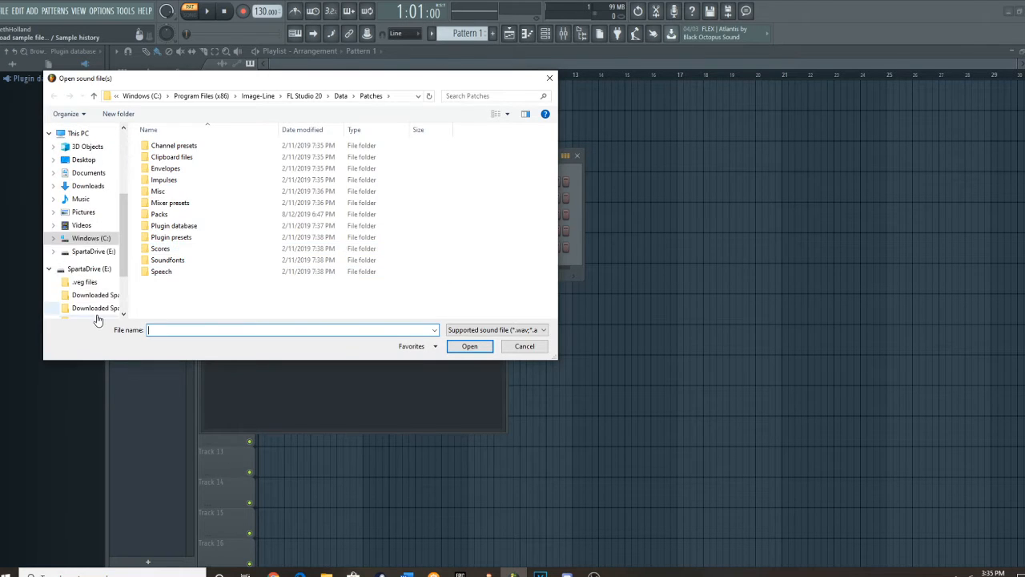
click(90, 274)
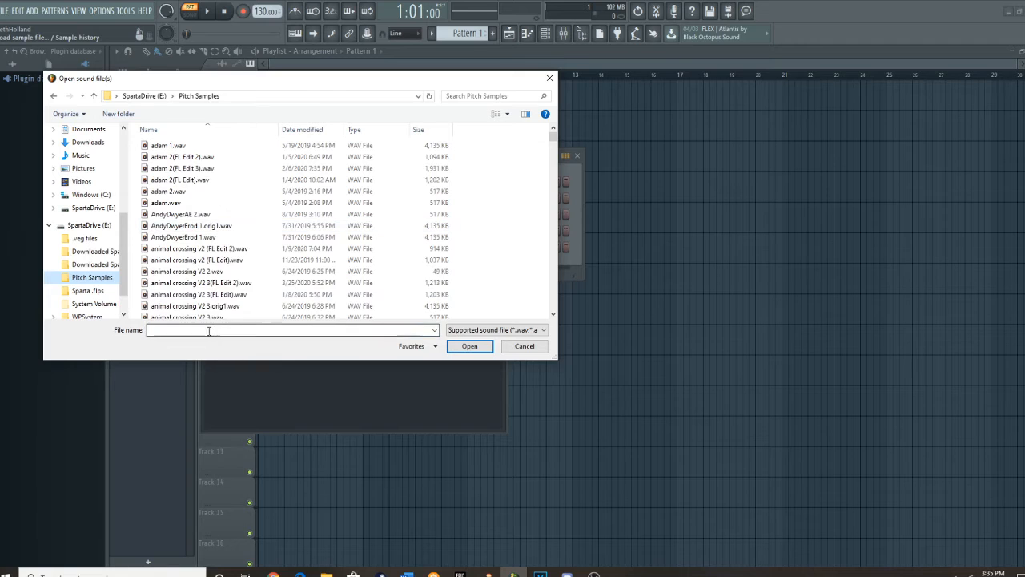
text(x.w)
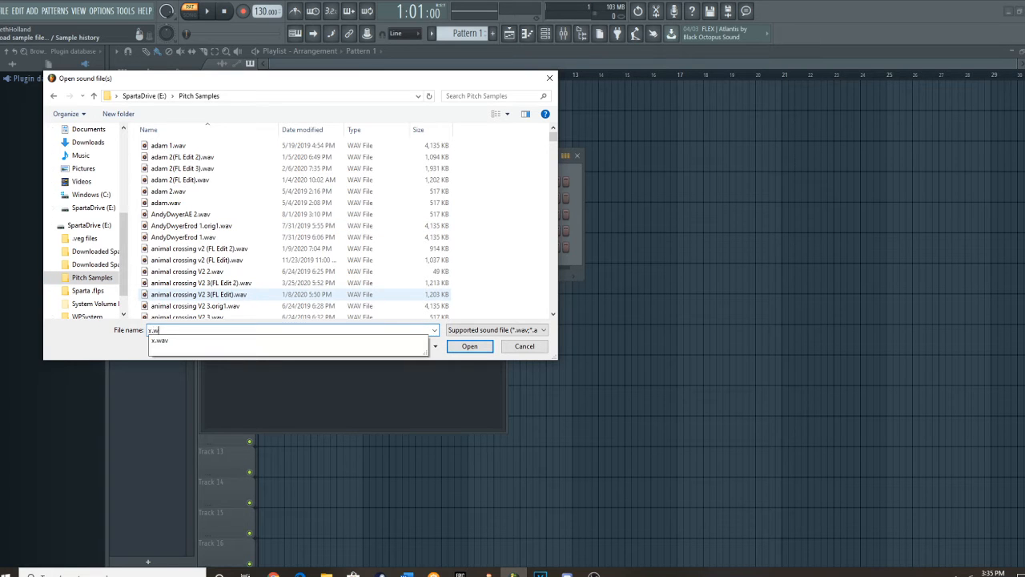
text(av)
click(469, 346)
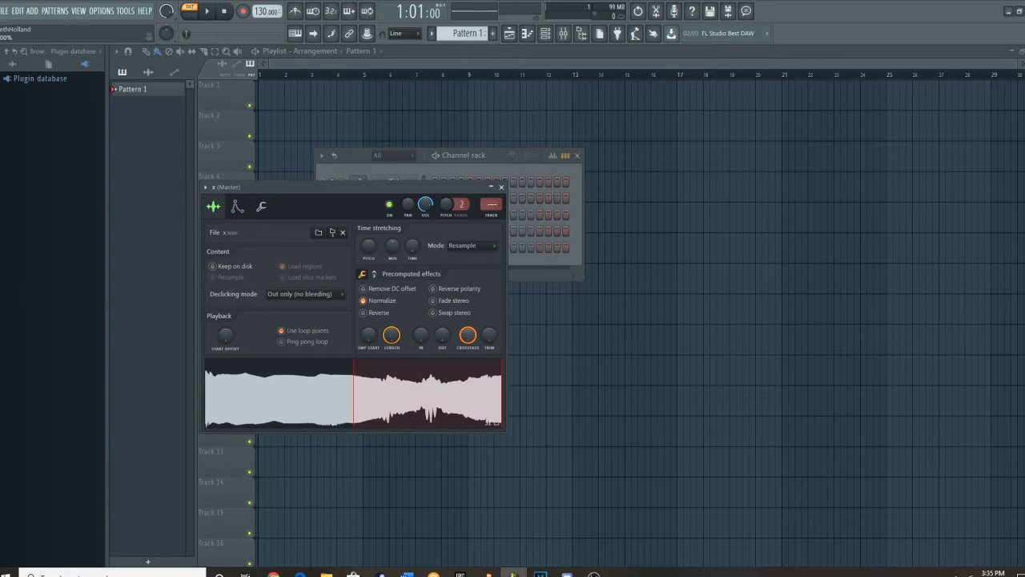
Raise the sample start slightly to refine the crossfaded loop of the x sample, auditioning the sound.
drag(368, 339, 368, 328)
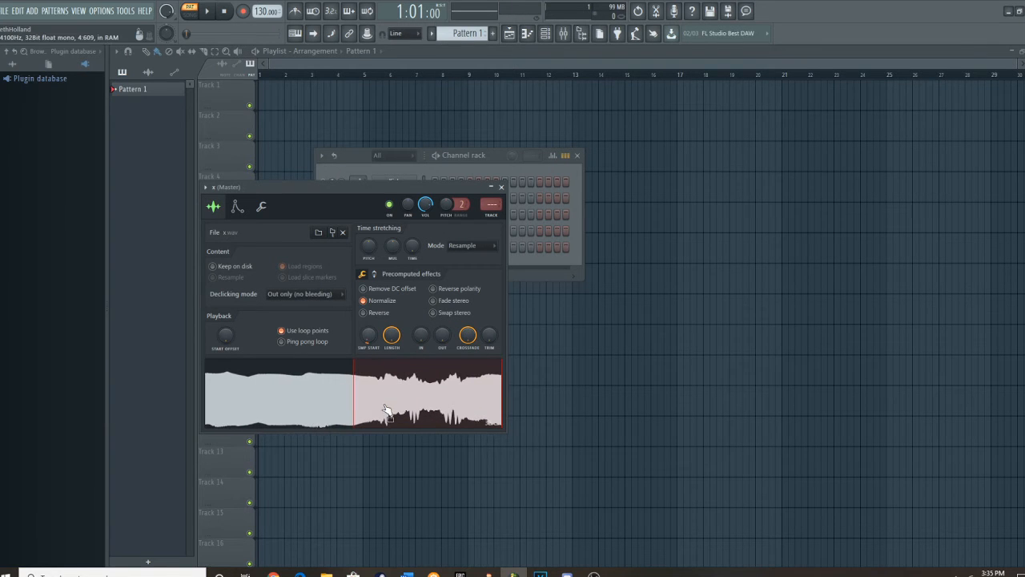
click(385, 409)
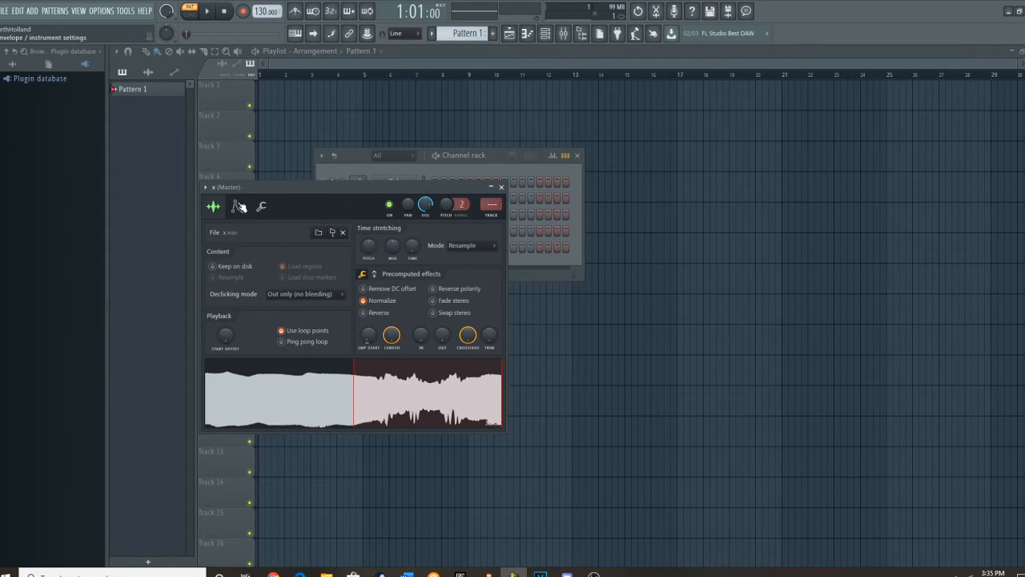
mouse_move(470, 344)
mouse_down()
mouse_move(469, 401)
mouse_move(470, 336)
mouse_up()
mouse_move(370, 338)
mouse_down()
mouse_move(369, 362)
mouse_move(367, 323)
mouse_up()
click(387, 399)
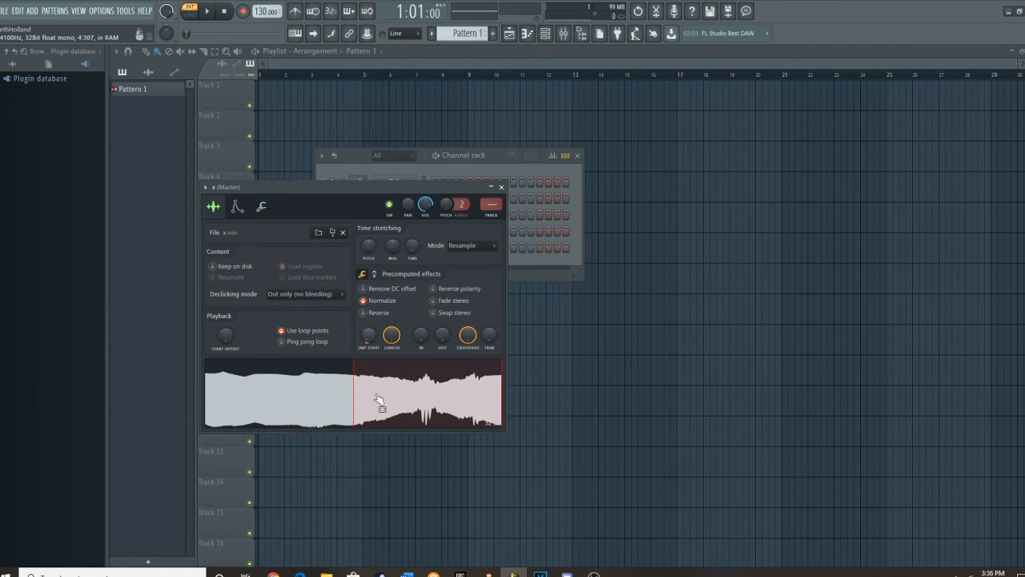
click(378, 399)
click(380, 402)
click(378, 400)
Enable the volume envelope with no attack or hold, a short release and adjusted decay tension, and audition C5.
click(238, 210)
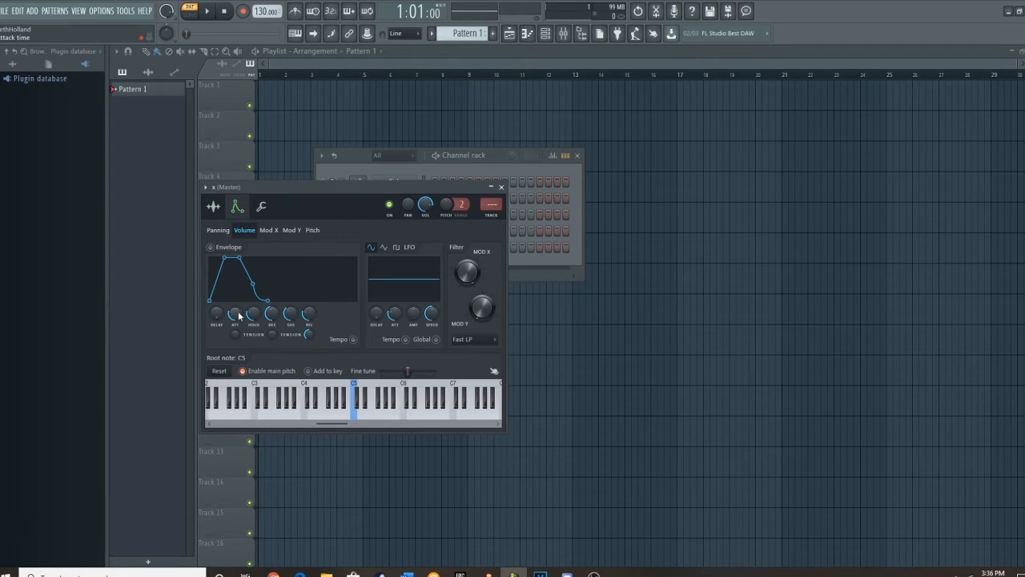
drag(237, 313, 253, 339)
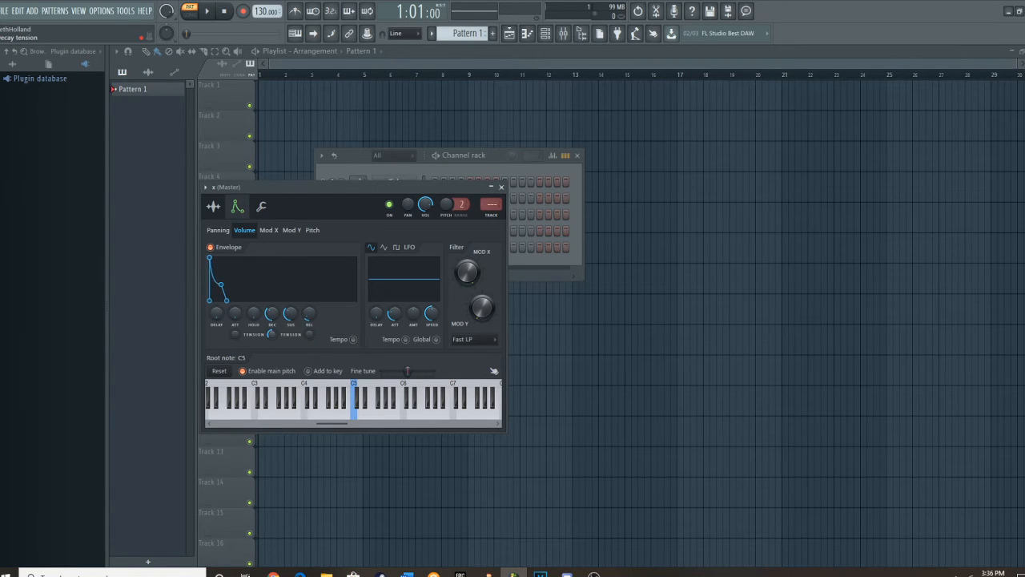
click(358, 417)
click(357, 405)
Set the filter type to LPx2, add a sine LFO to the volume, and audition the sample.
click(476, 341)
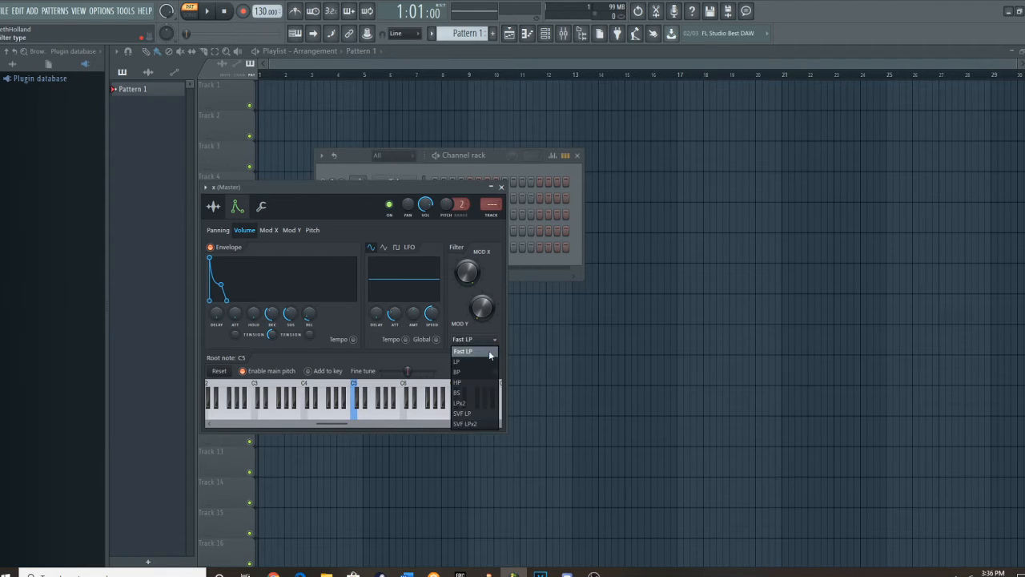
click(466, 406)
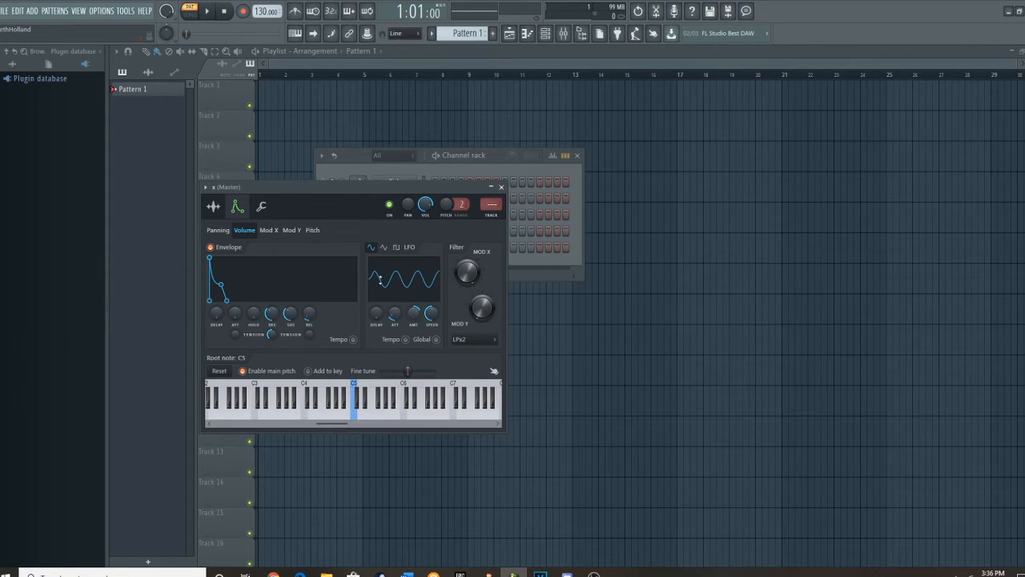
click(359, 395)
In the x channel's piano roll, fill bar 1 with alternating C5 and C6 notes, then alternating C#5 and C#6 notes.
key(F7)
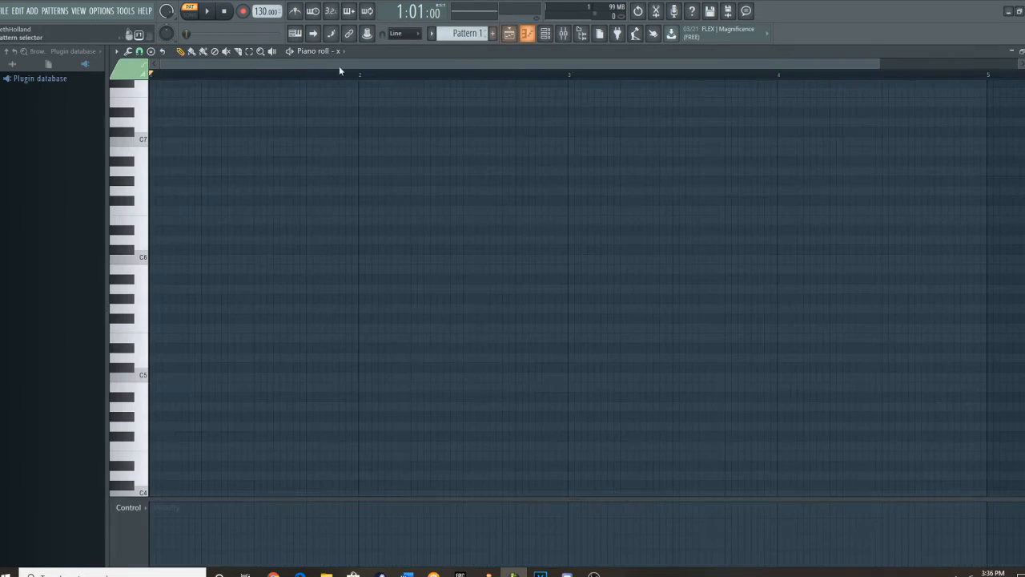
click(170, 377)
click(177, 259)
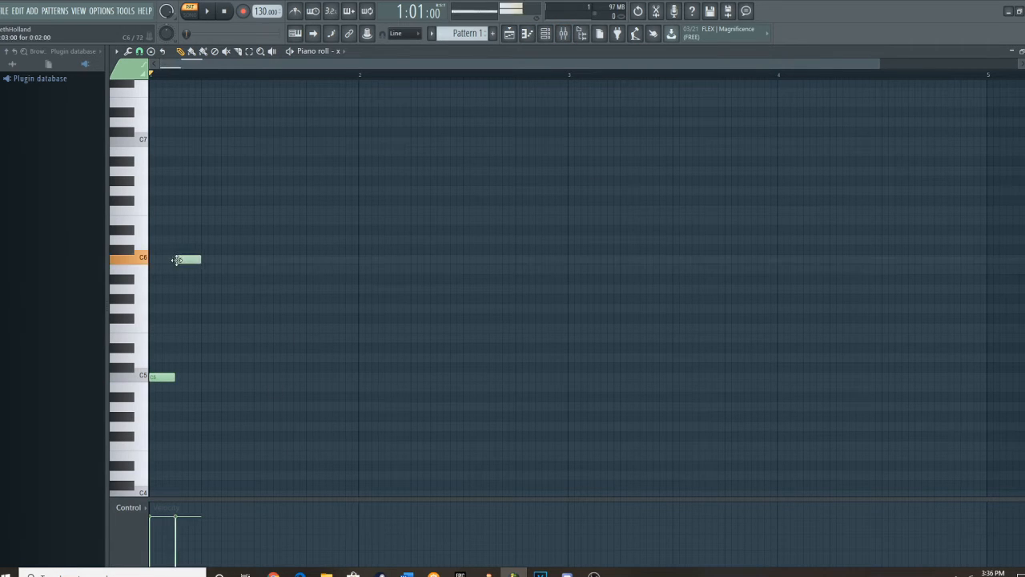
click(205, 377)
click(233, 260)
click(257, 367)
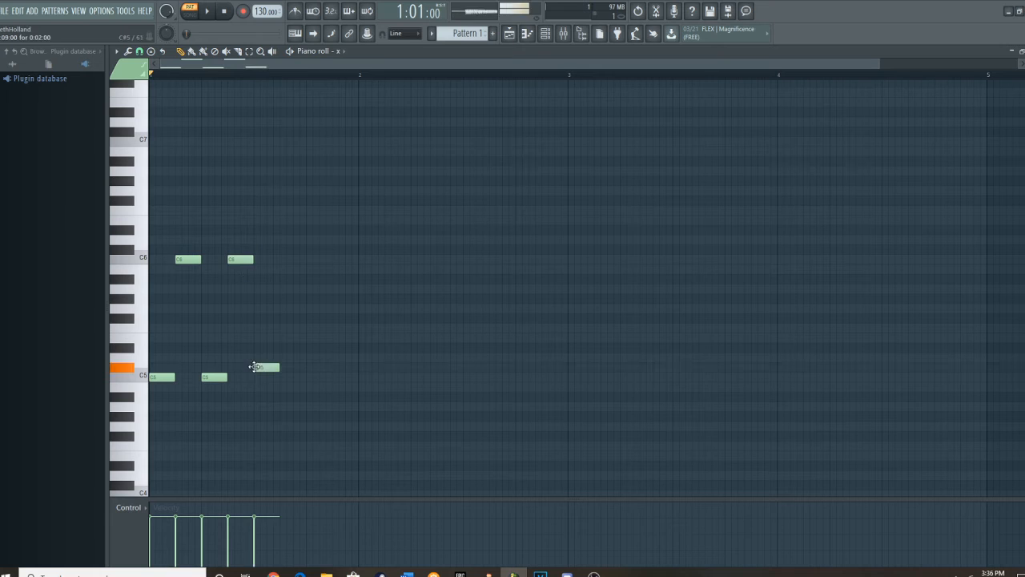
click(284, 249)
click(310, 368)
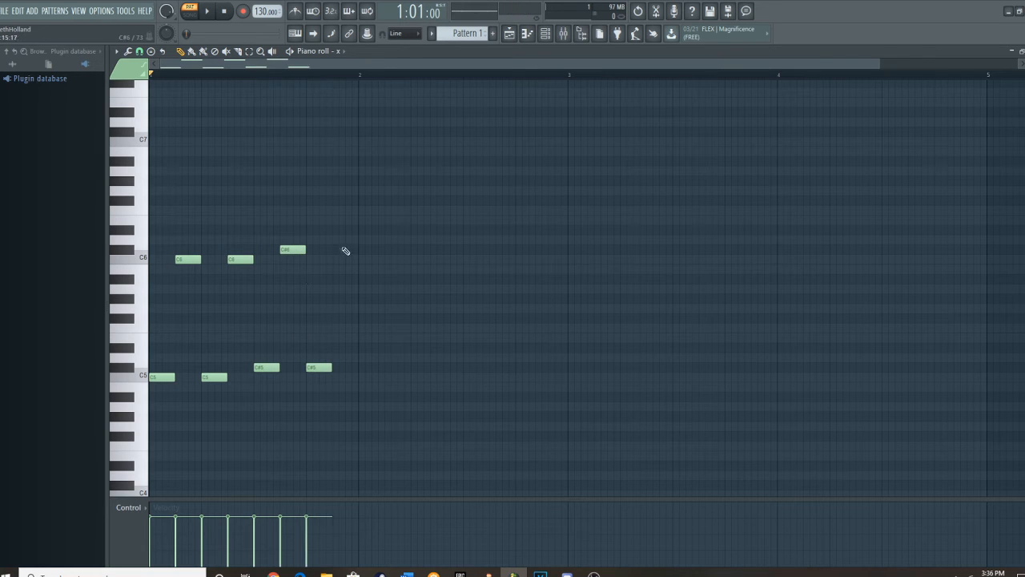
click(336, 249)
Duplicate the eight notes into bar 2 two semitones lower, and raise the copy's last four notes to C#5 and C#6.
drag(466, 432, 1, 125)
key(ctrl+c)
key(ctrl+v)
key(shift+Right)
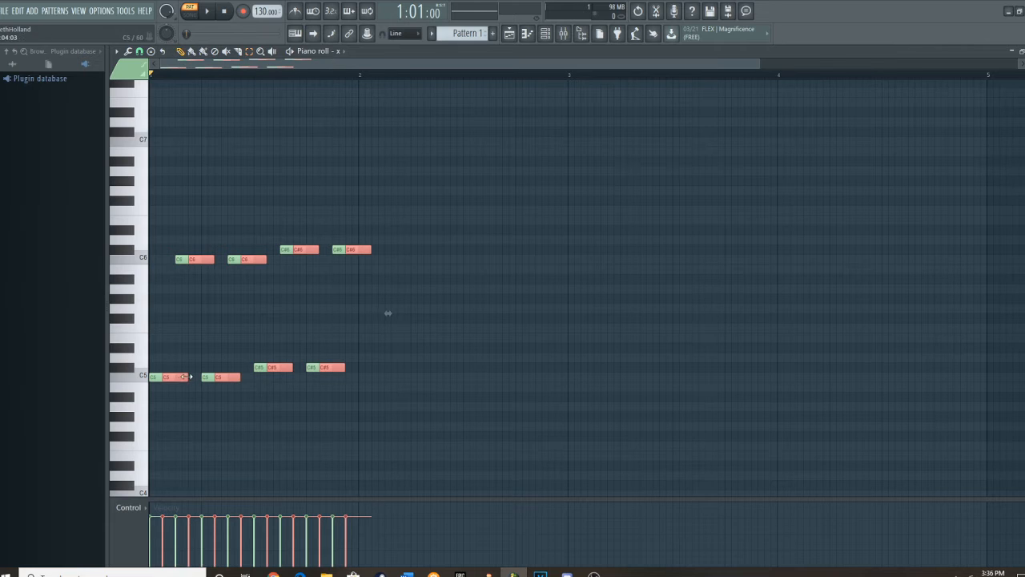
drag(186, 377, 372, 404)
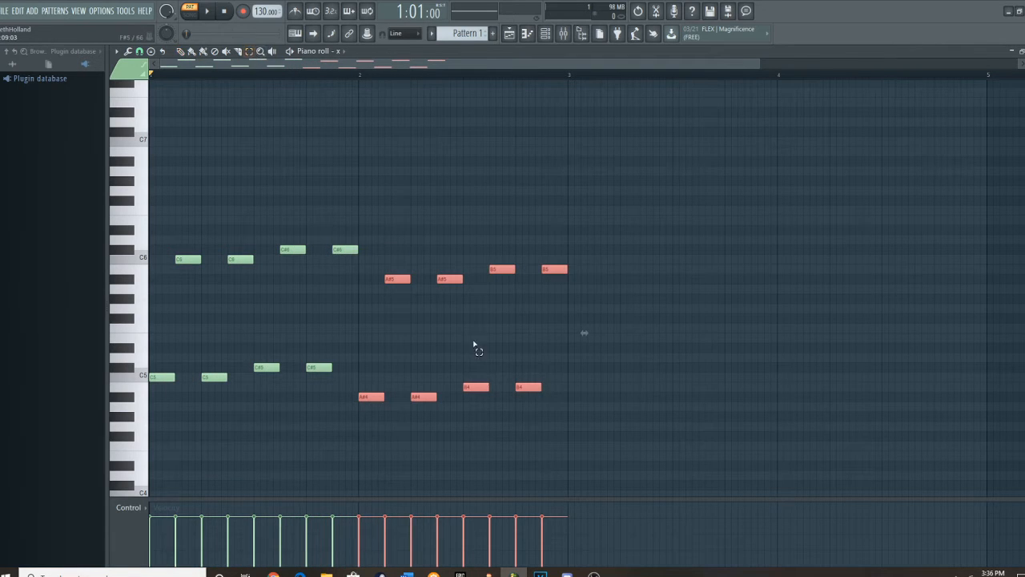
drag(481, 411, 668, 197)
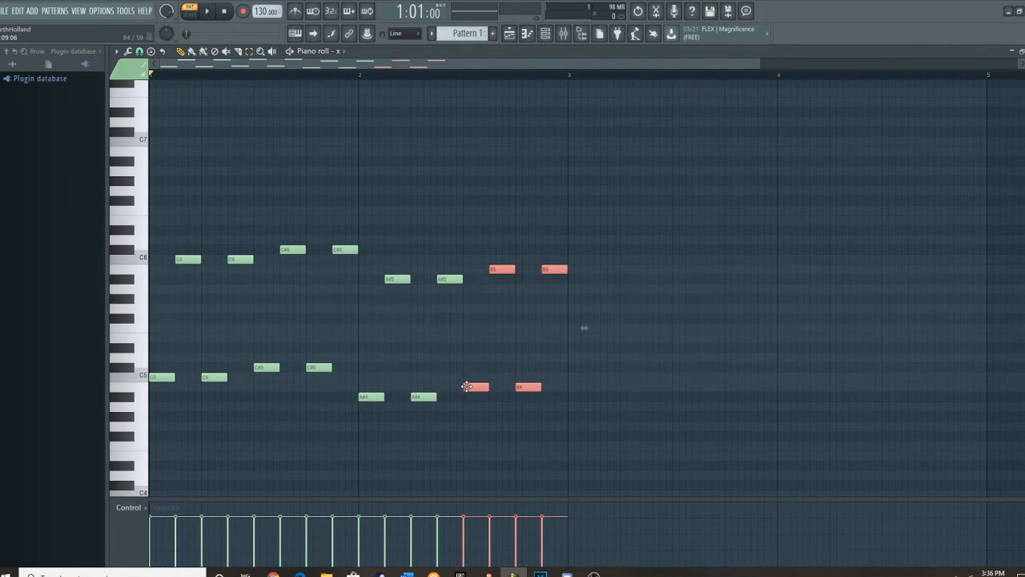
drag(467, 387, 466, 367)
Play the pattern while raising the tempo to 140 BPM, and stop playback.
click(206, 11)
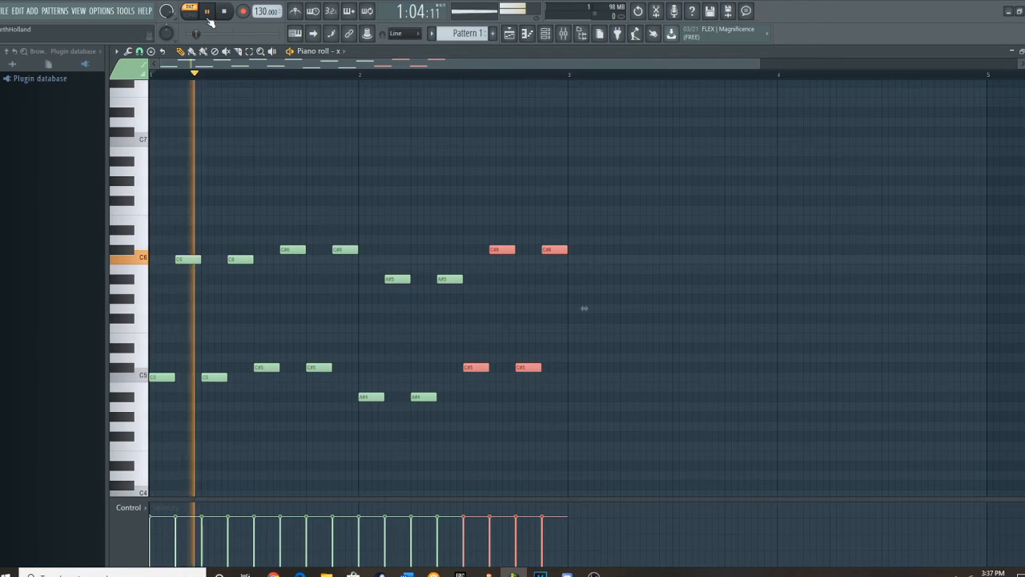
scroll(259, 11, up, 3)
scroll(259, 12, up, 7)
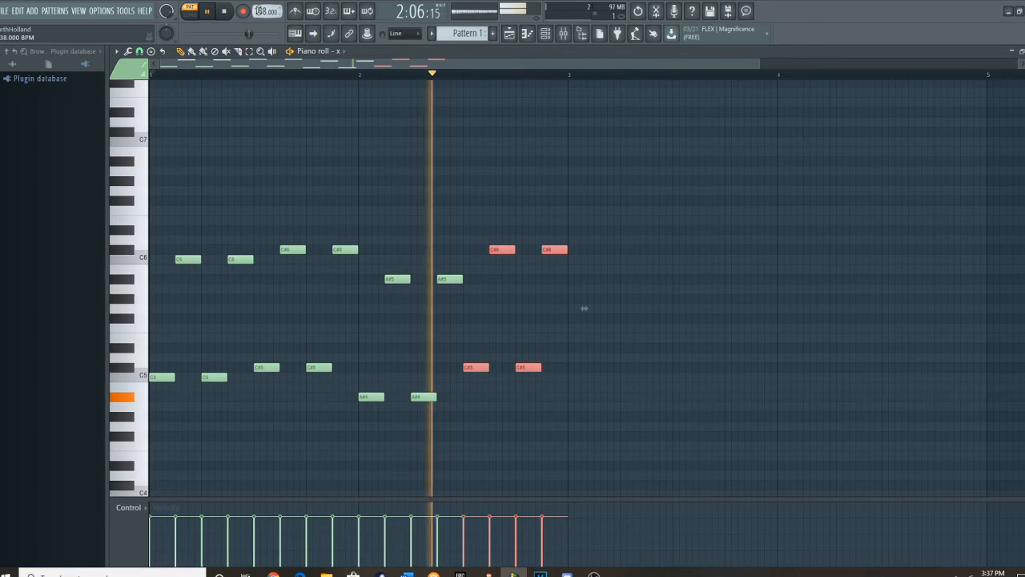
click(225, 12)
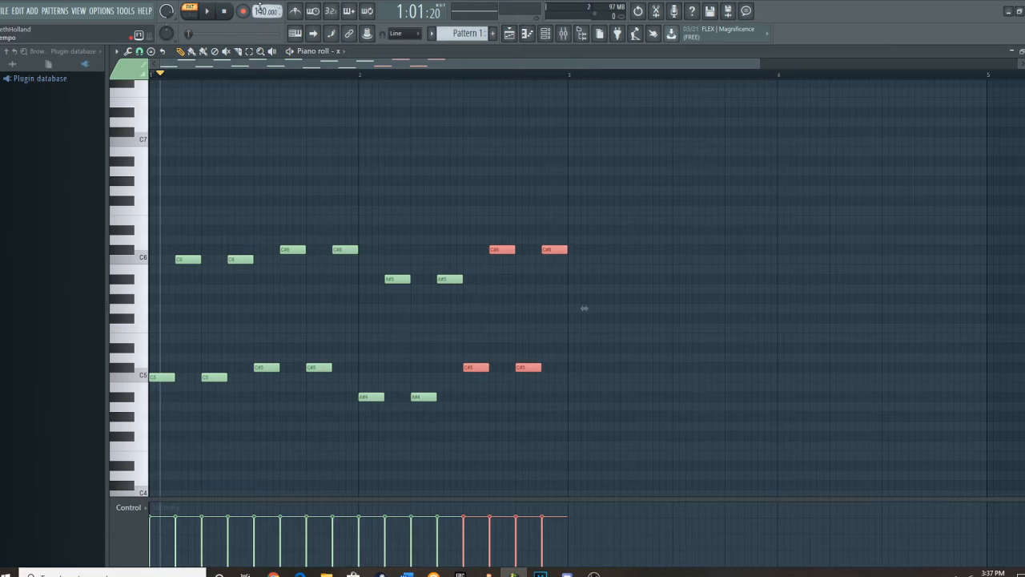
Reopen the x channel's settings from the channel rack and review its sample waveform and volume envelope.
click(545, 34)
click(398, 235)
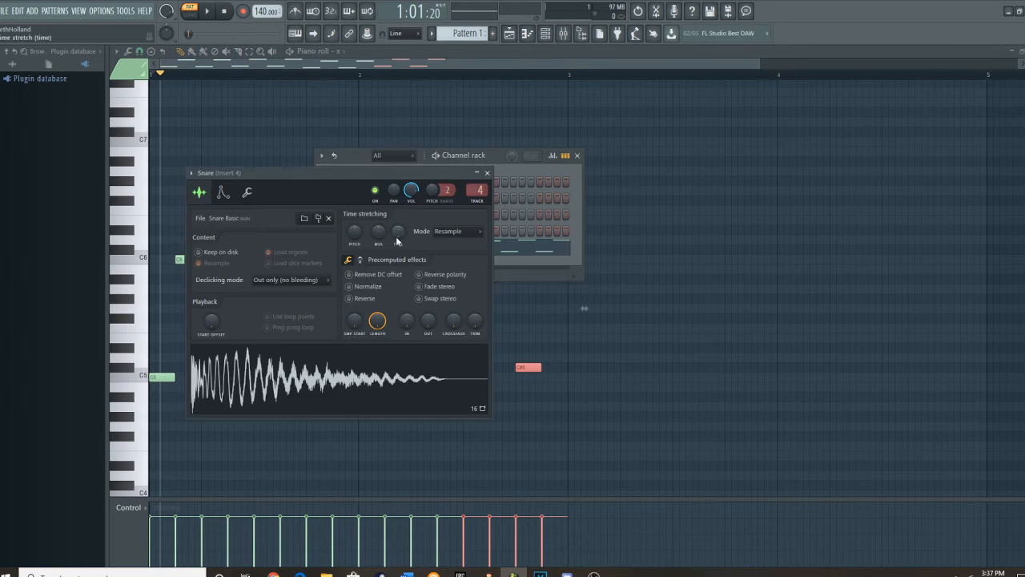
click(485, 173)
click(408, 247)
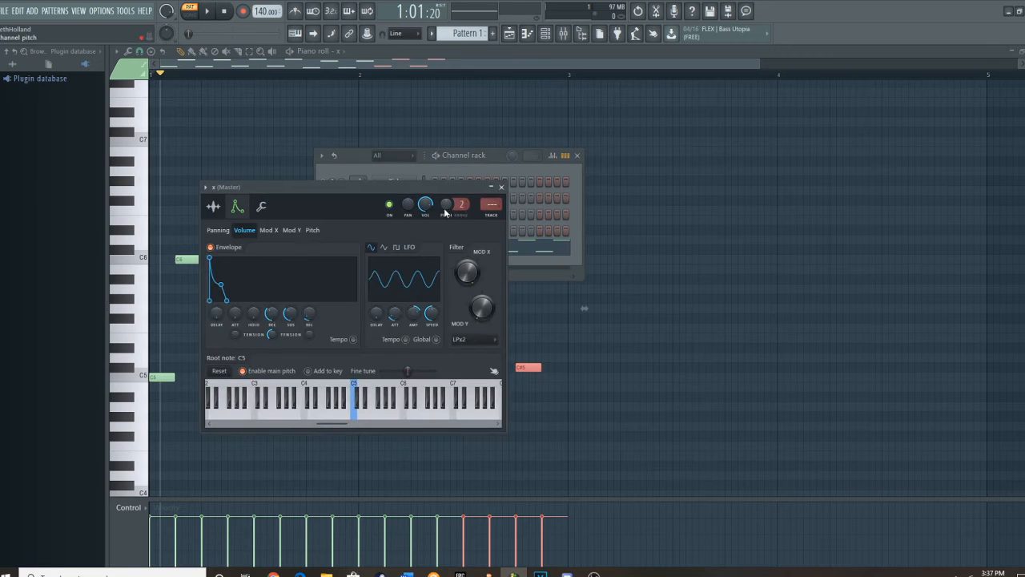
click(213, 206)
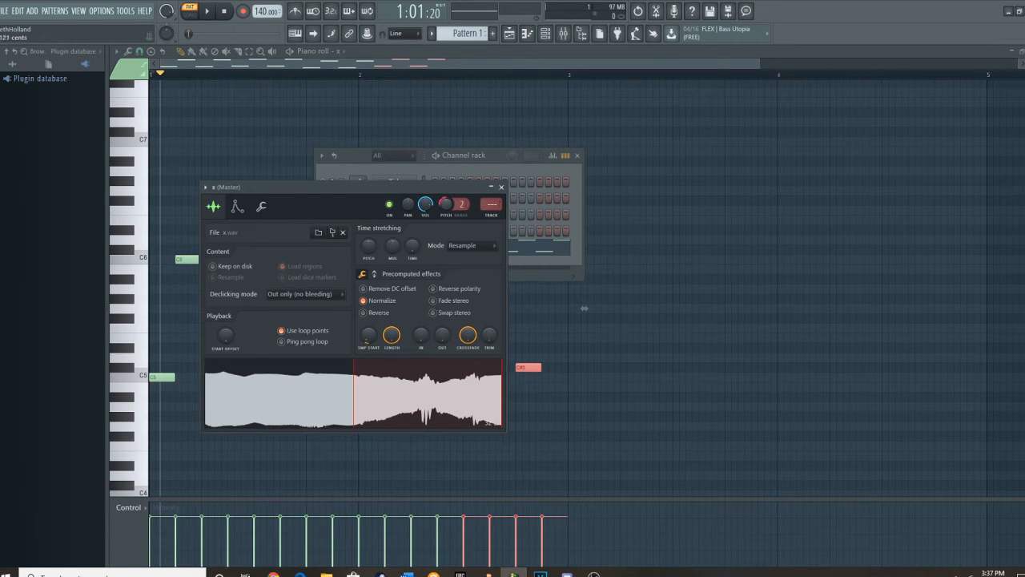
click(425, 404)
click(237, 205)
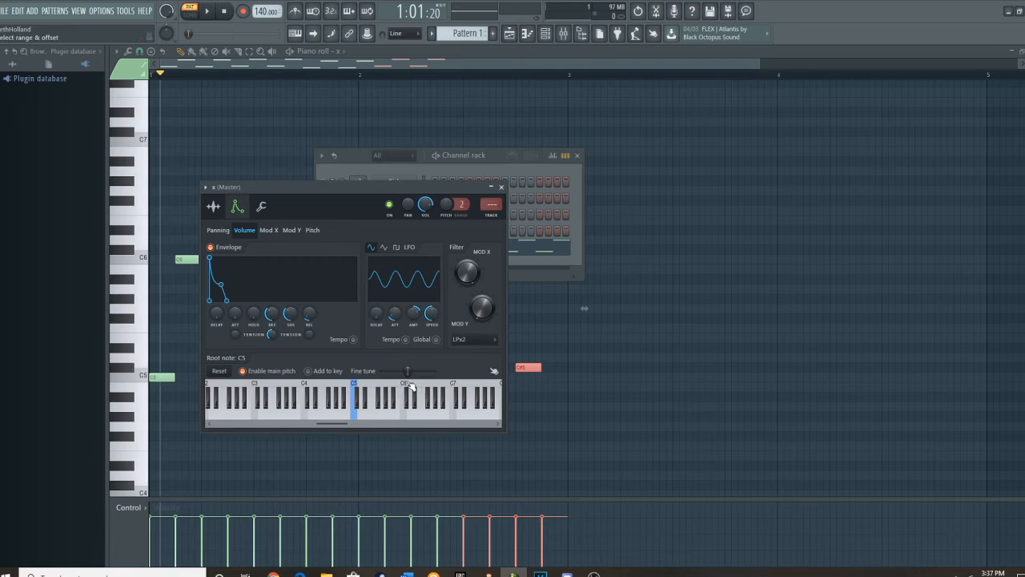
Close the x channel's settings and the channel rack, and play the pattern through once from the piano roll.
click(491, 187)
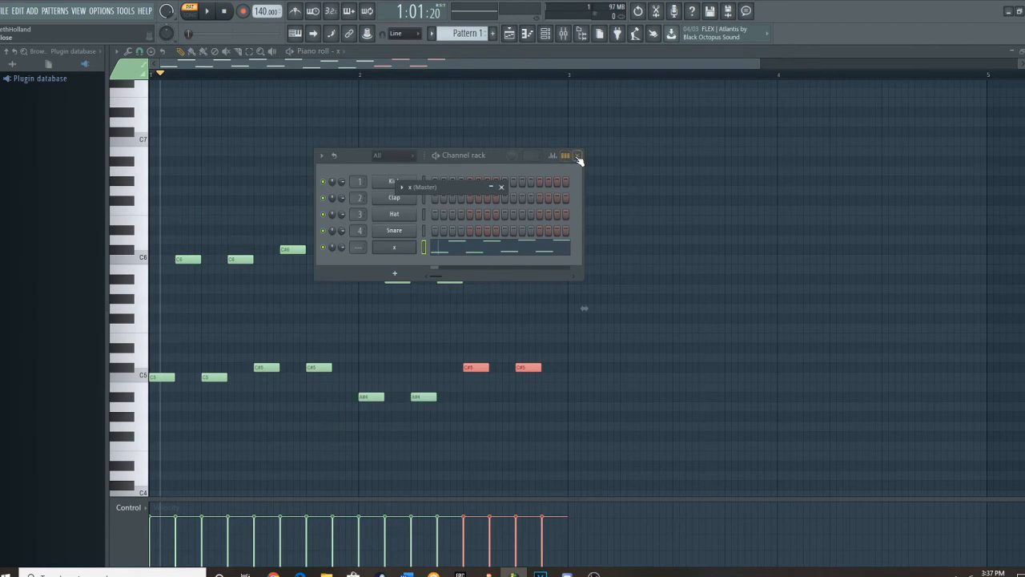
click(503, 186)
click(577, 154)
click(563, 33)
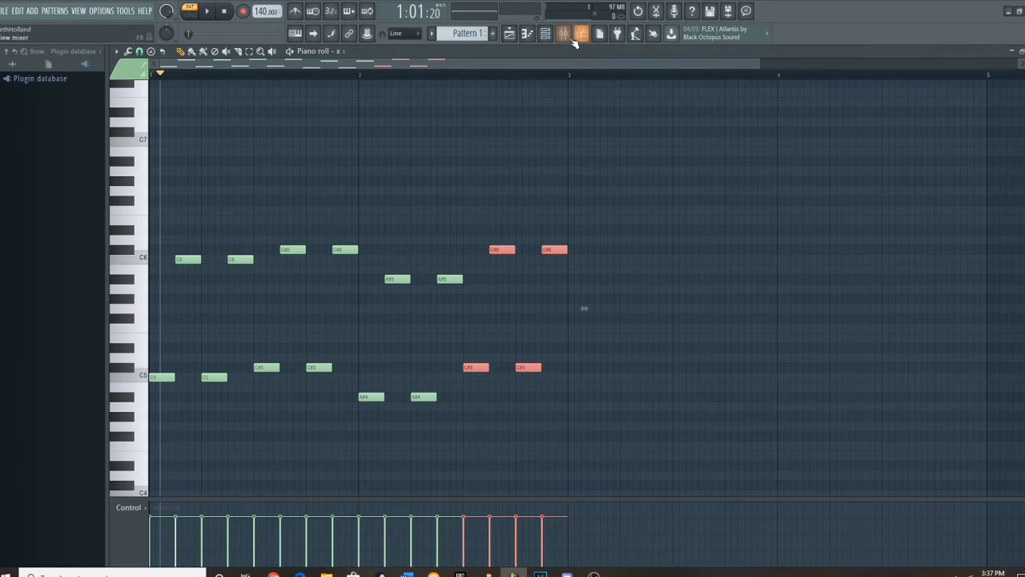
click(208, 11)
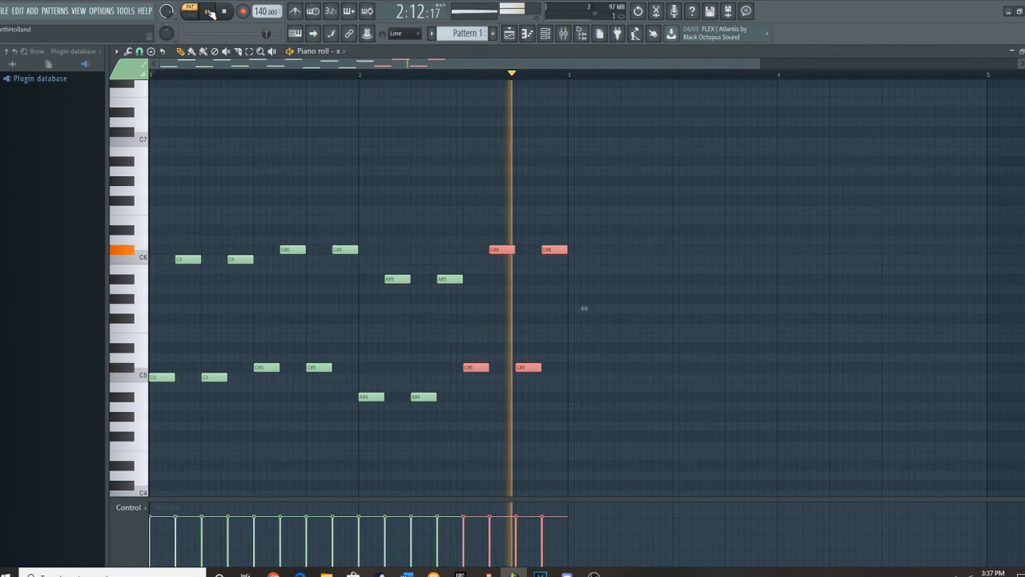
click(208, 11)
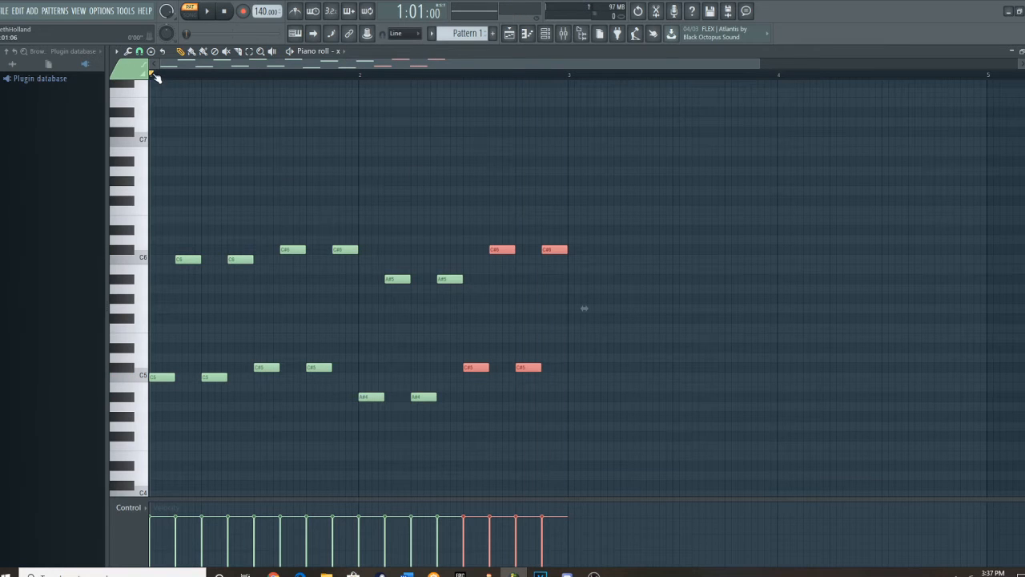
Replace the Master track's Fruity Limiter with Fruity Chorus in the mixer and load its Light HF preset.
click(571, 37)
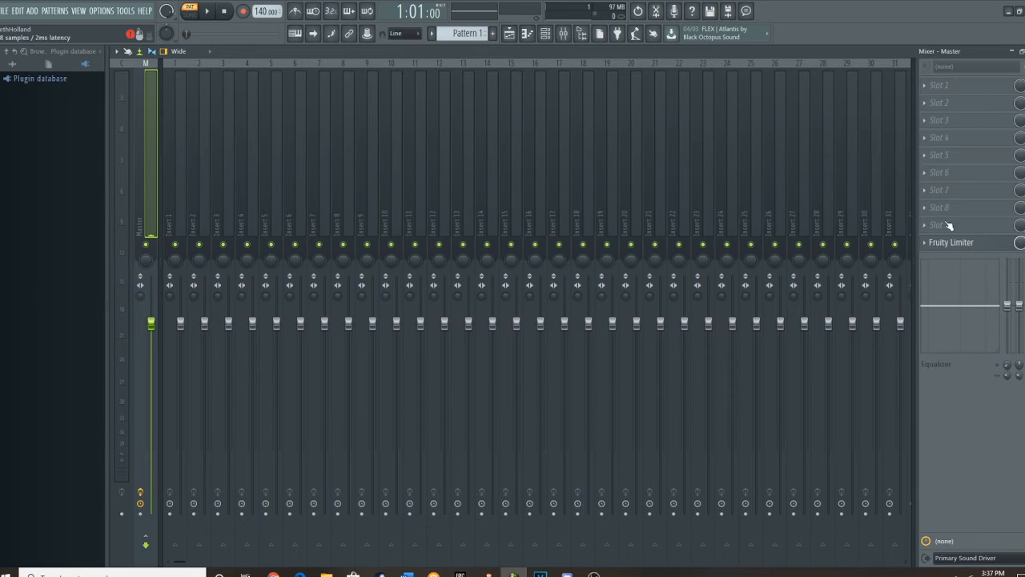
click(931, 244)
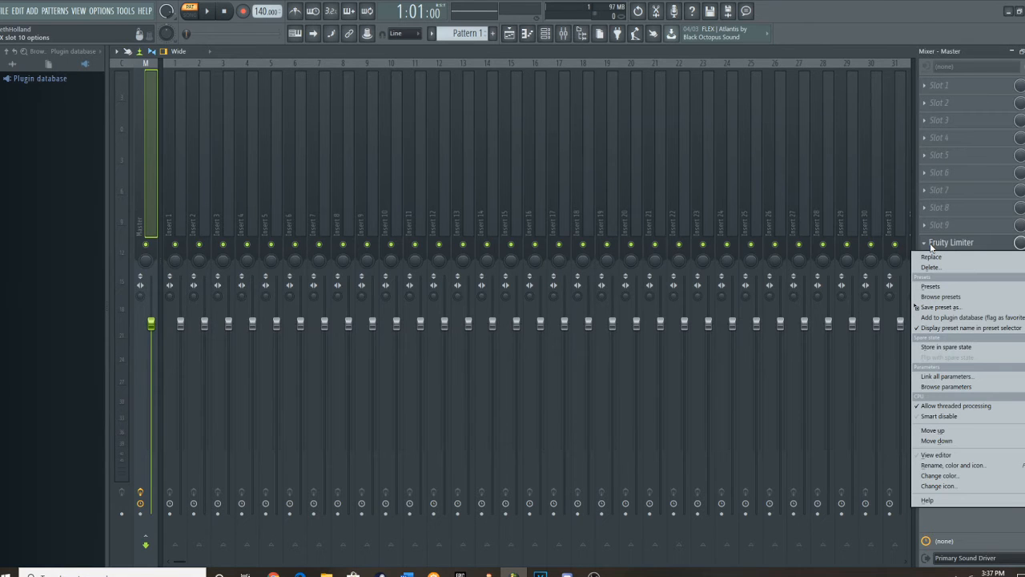
mouse_move(933, 256)
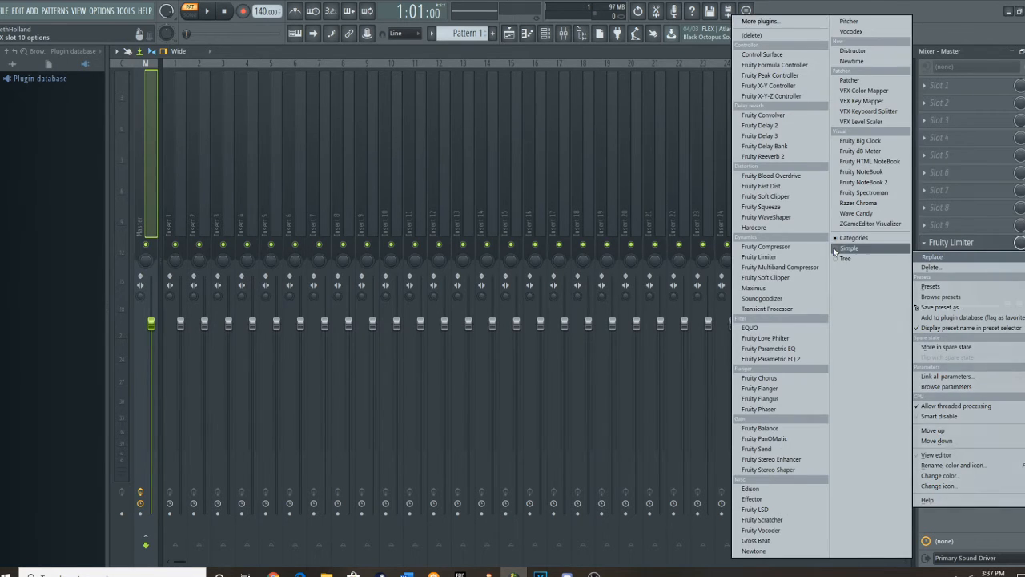
click(761, 378)
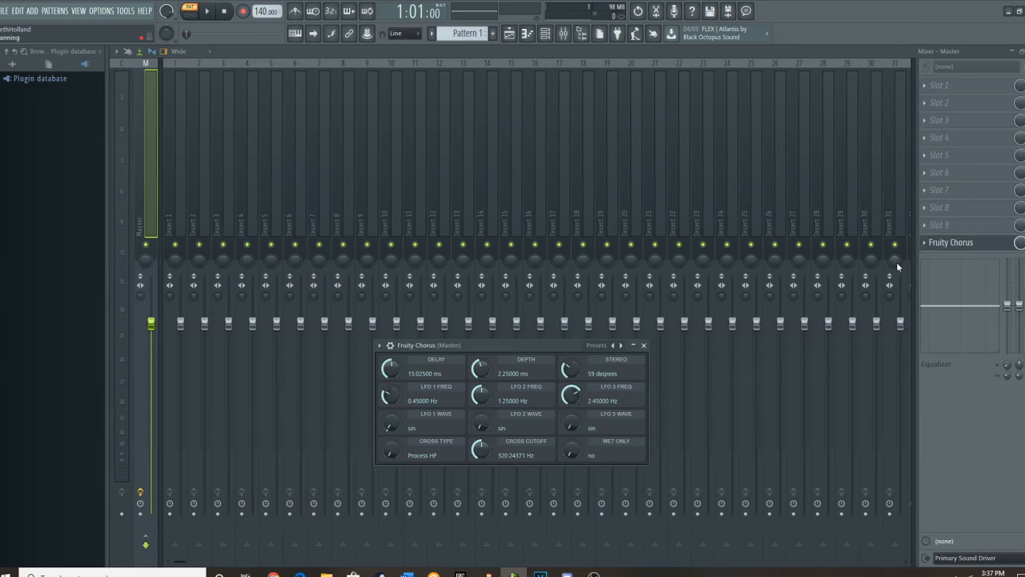
click(601, 346)
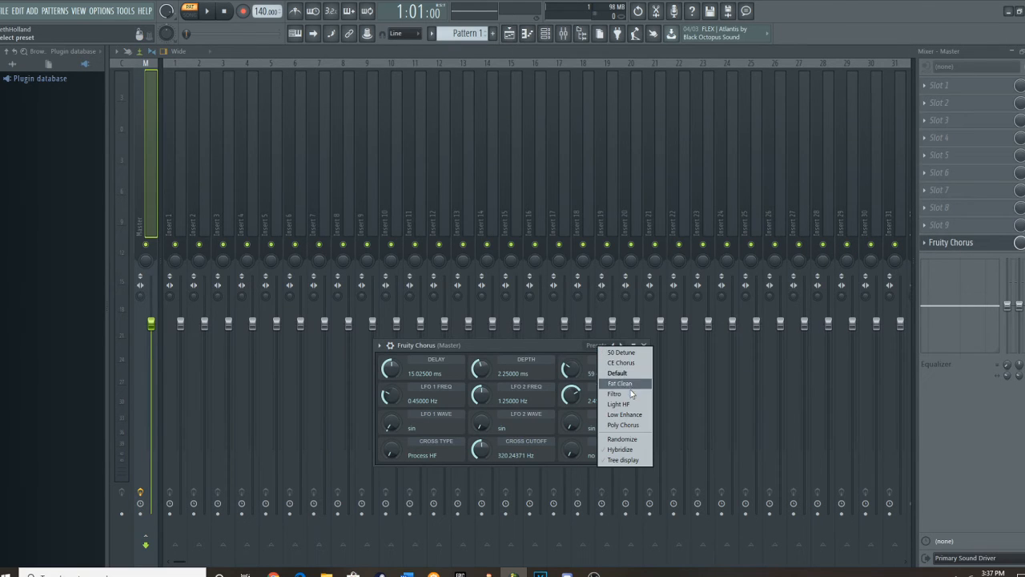
click(628, 405)
Add Fruity Reeverb 2 to Master effect slot 9 and reduce its mix level.
click(927, 230)
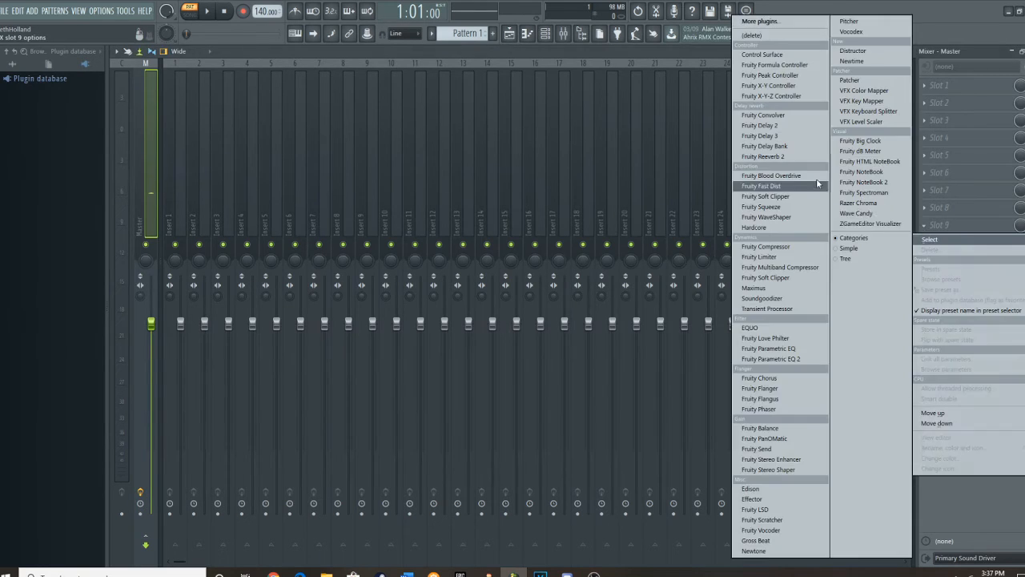
click(791, 163)
drag(1020, 225, 1019, 234)
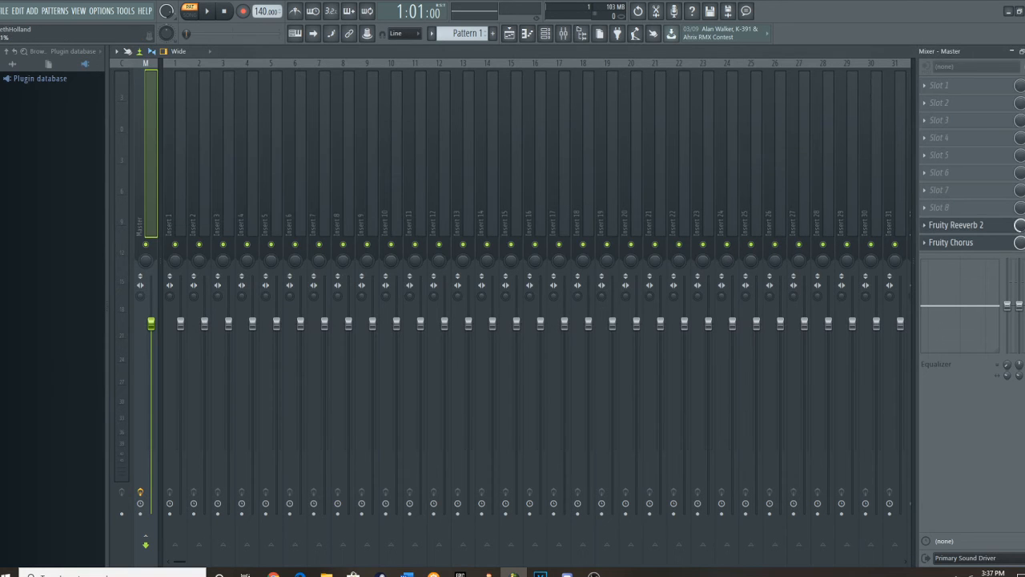
Add Fruity Delay 2 at a low mix level to Master slot 8 and Soundgoodizer with a low amount to slot 7.
click(926, 209)
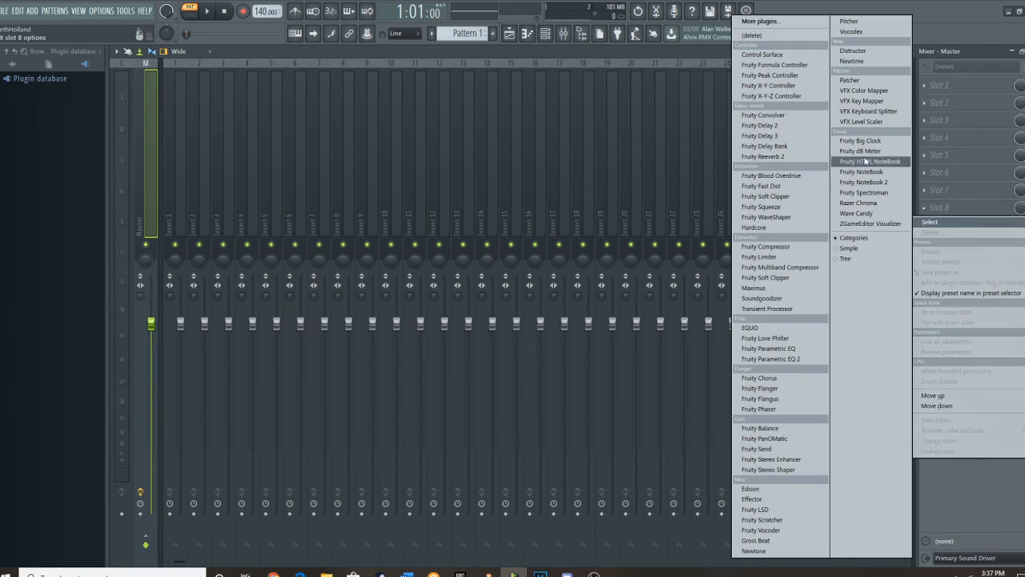
click(767, 127)
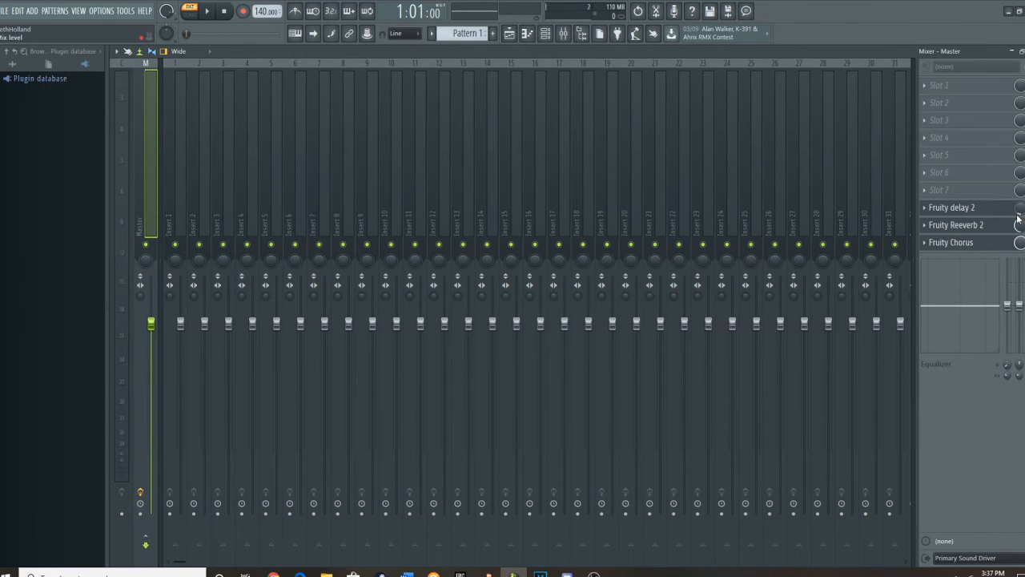
click(932, 195)
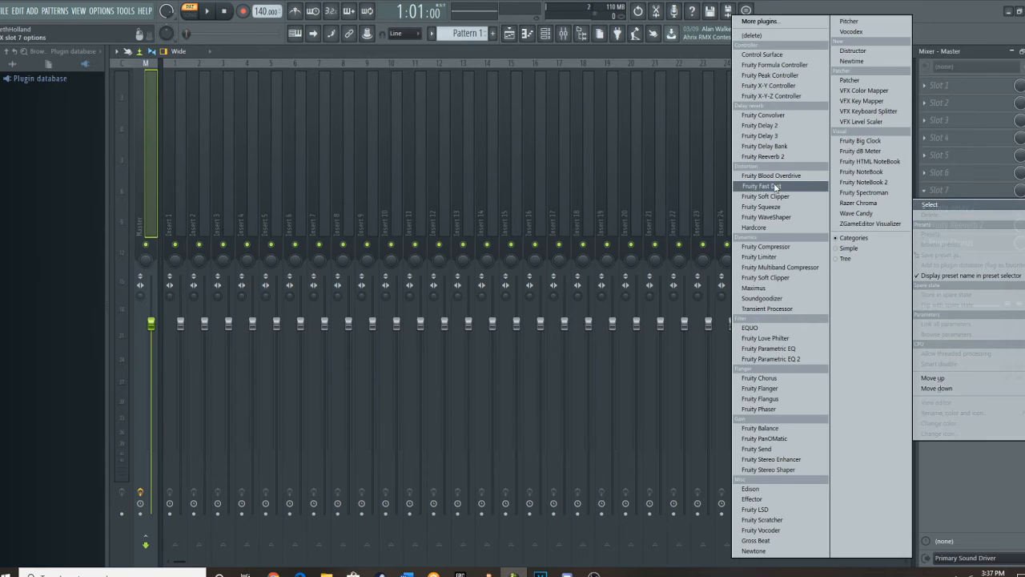
click(788, 300)
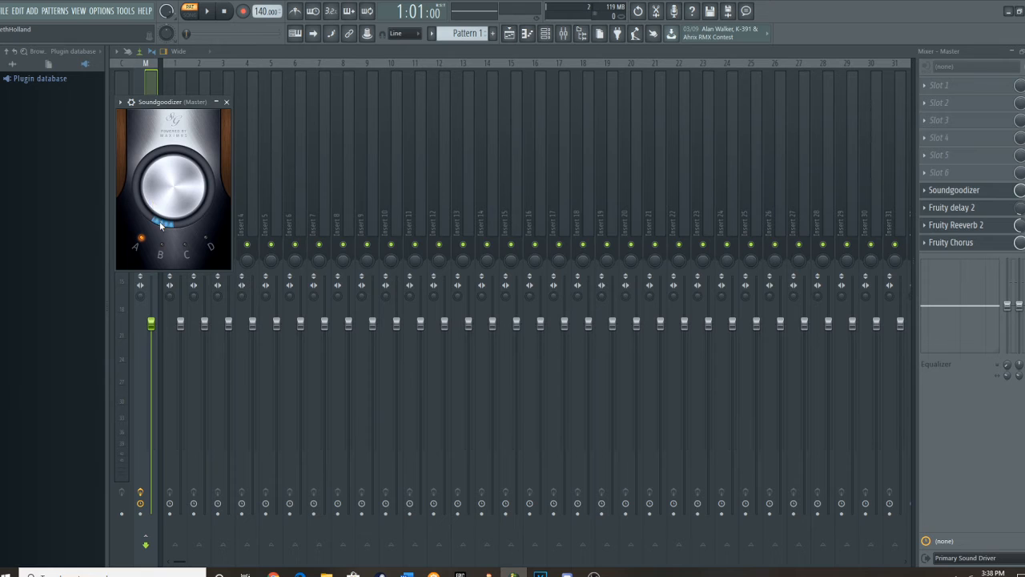
Add Fruity Flangus to Master slot 6, raise its depth, lower its speed, and reduce its mix level.
click(929, 173)
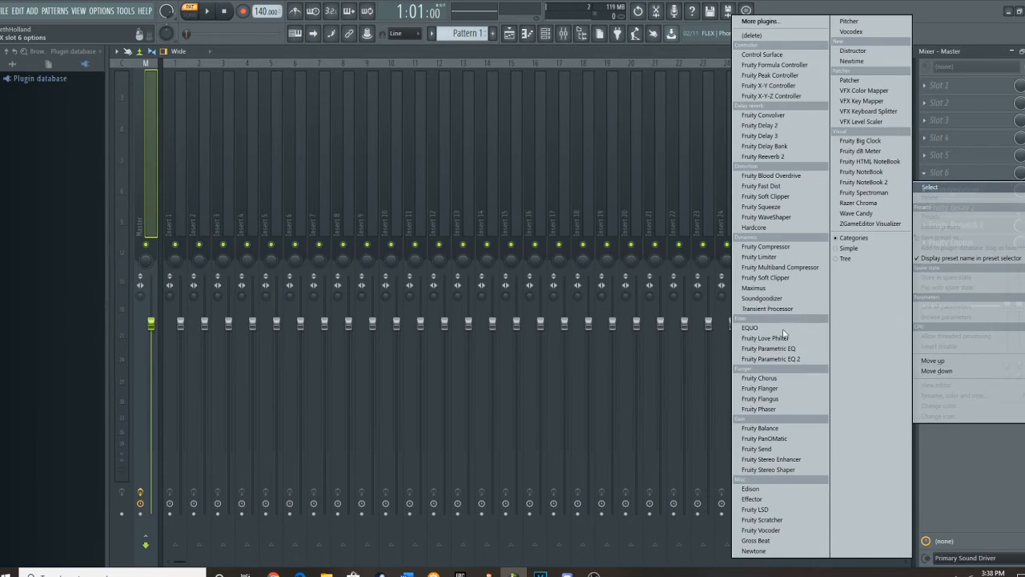
click(783, 396)
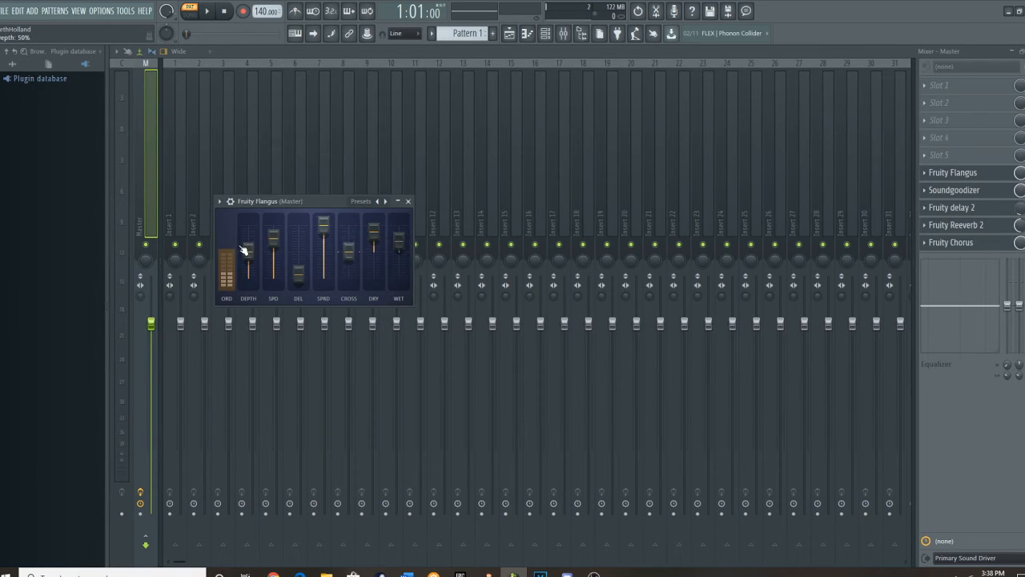
drag(273, 237, 273, 249)
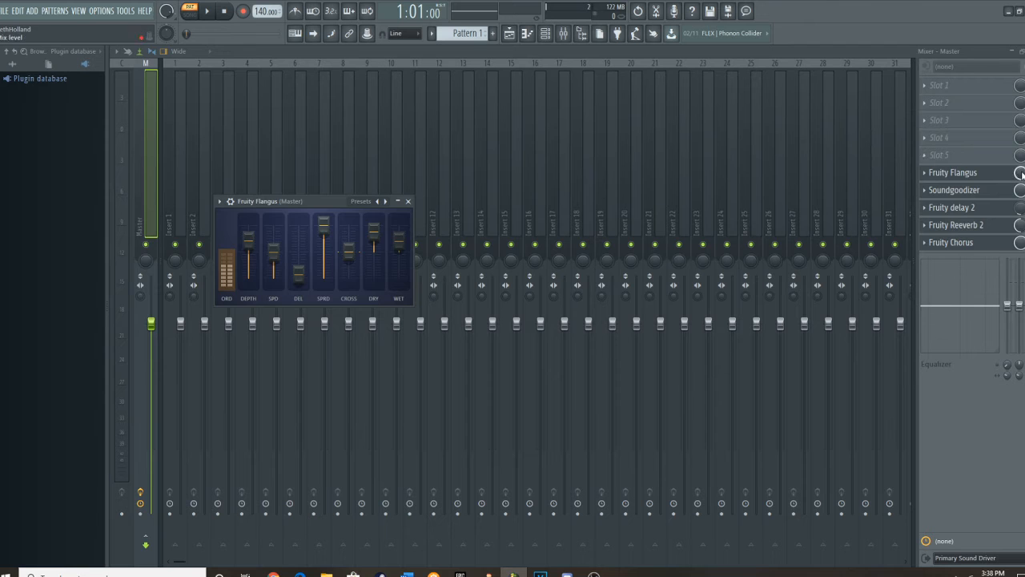
drag(1021, 174, 1021, 179)
Add Fruity Phaser to Master slot 5 with the Moog II 01 preset and reduce its mix level.
click(933, 155)
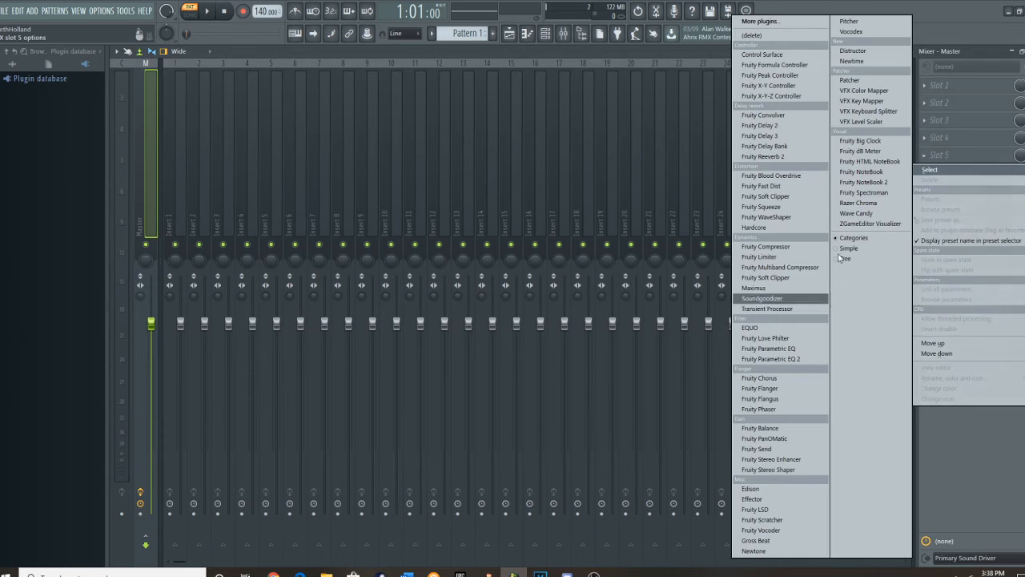
click(781, 411)
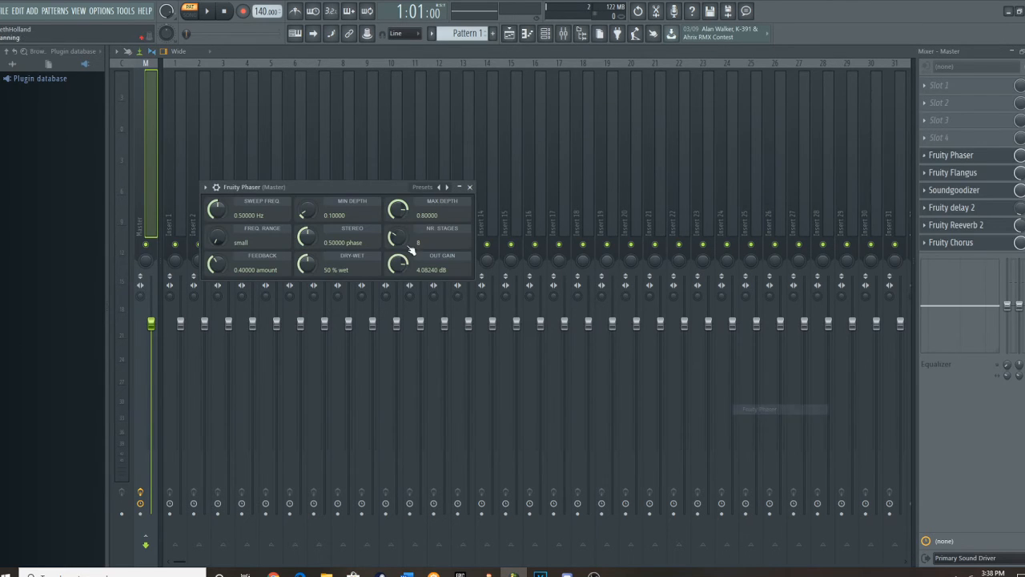
click(423, 188)
click(461, 291)
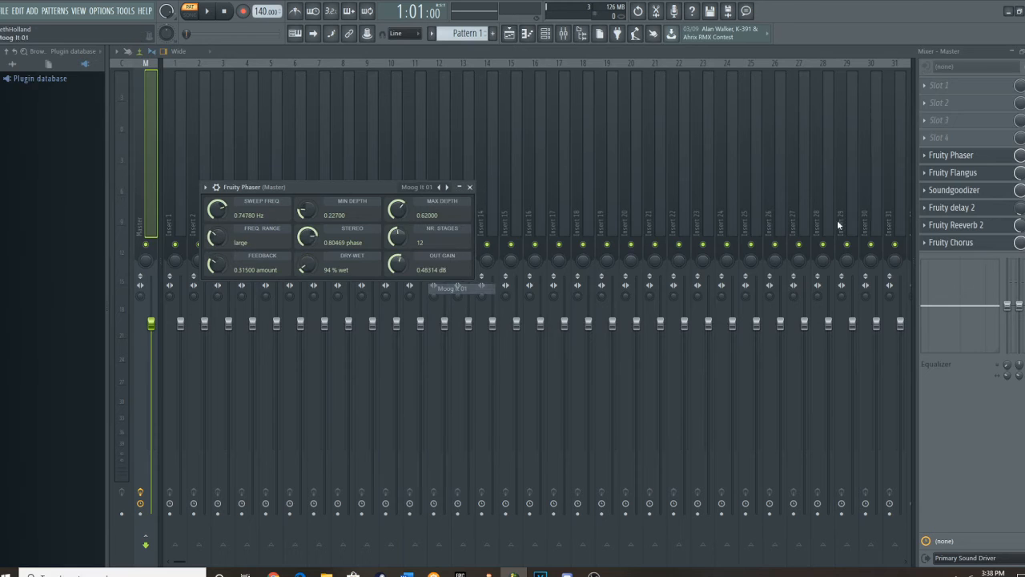
drag(1020, 156, 1020, 165)
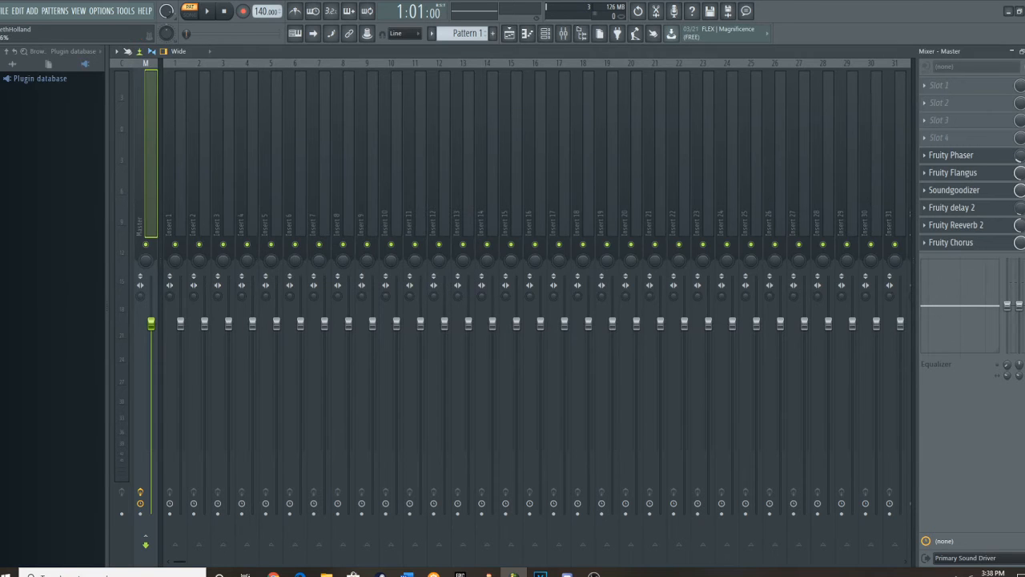
Return to the piano roll and play the pattern several times from the start to hear the Master effects.
click(527, 34)
click(206, 11)
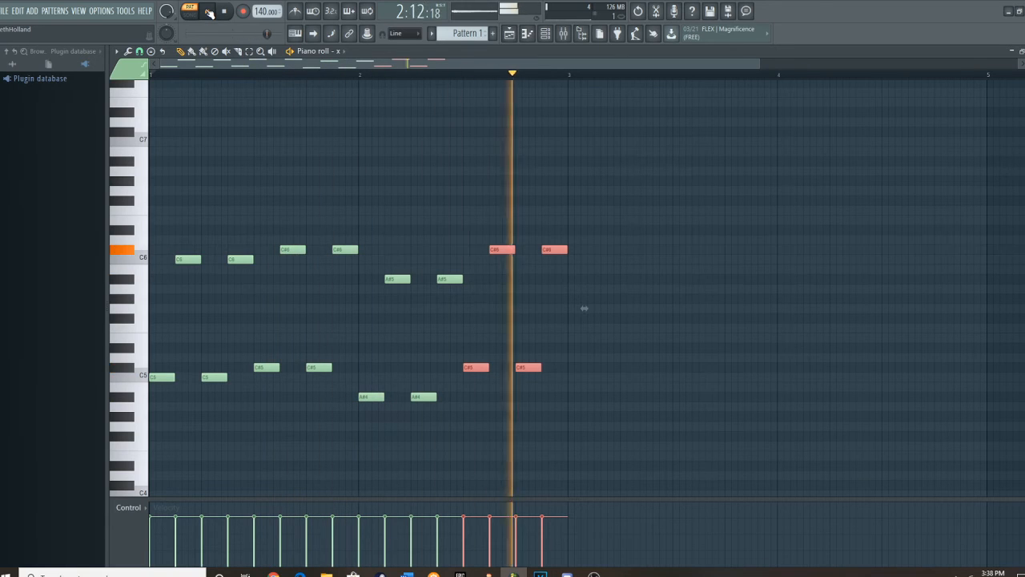
click(208, 12)
click(157, 77)
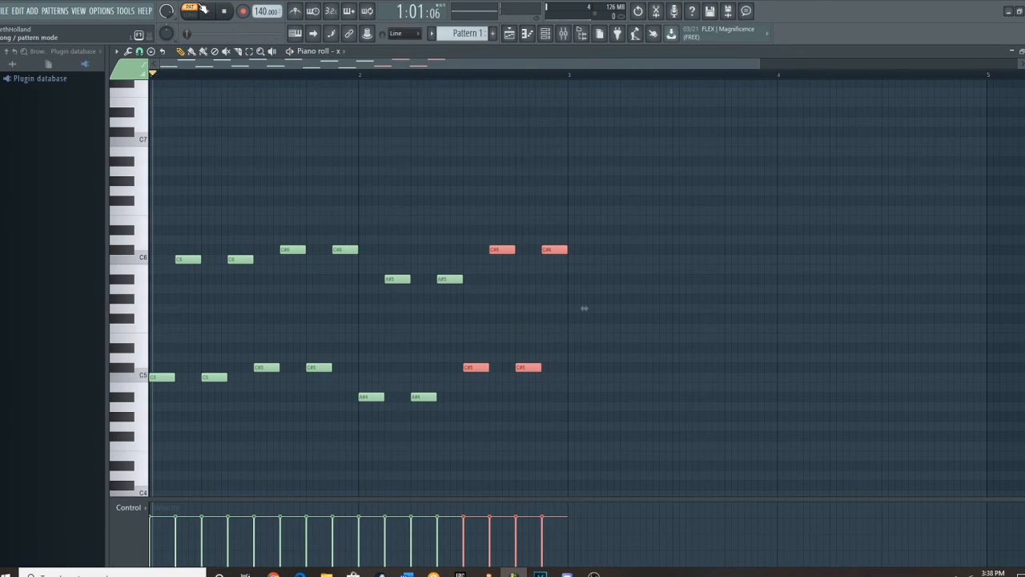
click(208, 11)
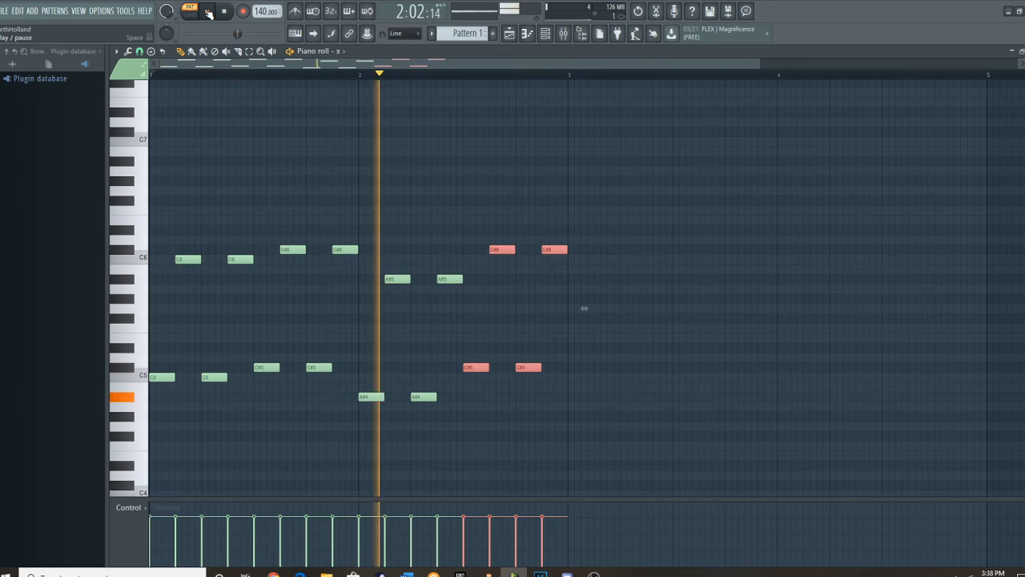
click(208, 11)
mouse_move(532, 366)
mouse_down()
mouse_move(537, 227)
mouse_move(534, 367)
mouse_up()
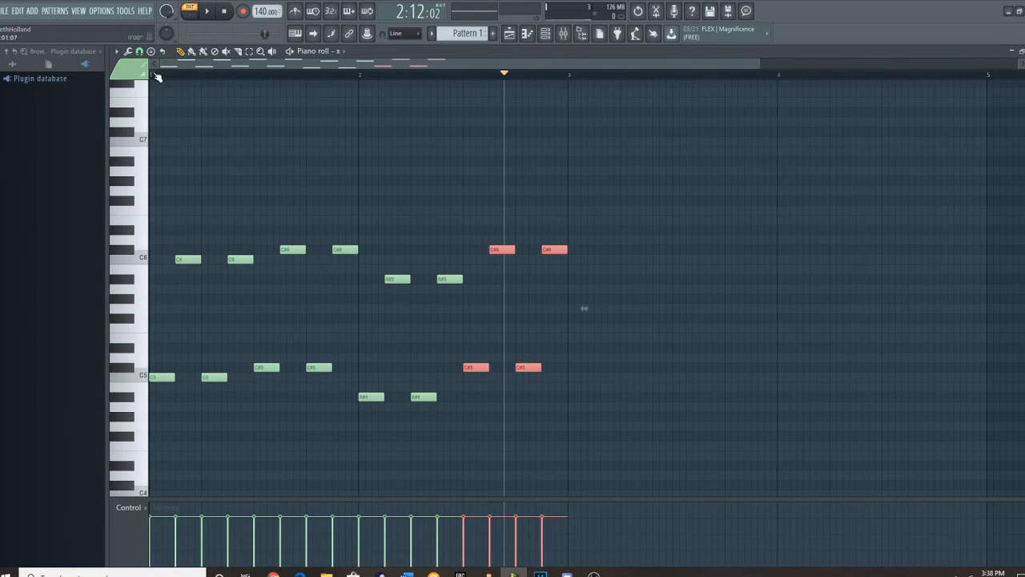
click(158, 78)
click(208, 11)
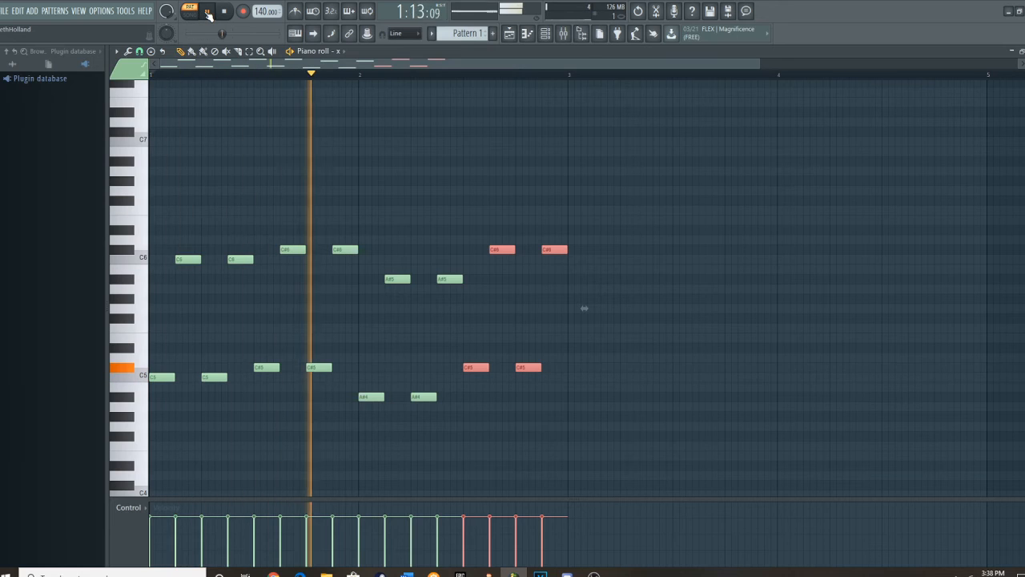
click(209, 14)
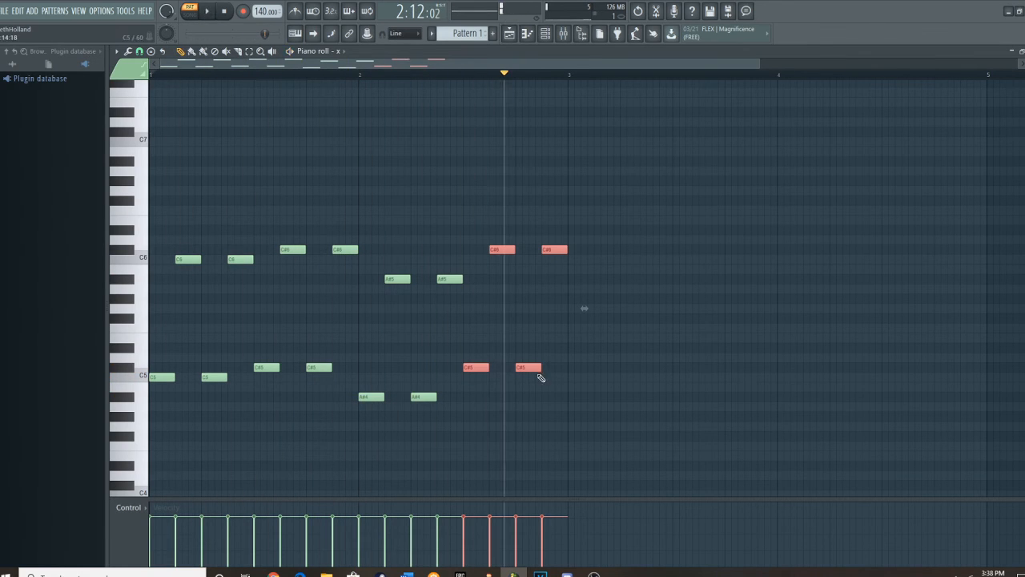
Replace the last C#5 note in bar 2 with a D#6, and add a C6 note at the start of bar 3.
right_click(536, 368)
click(527, 232)
click(570, 270)
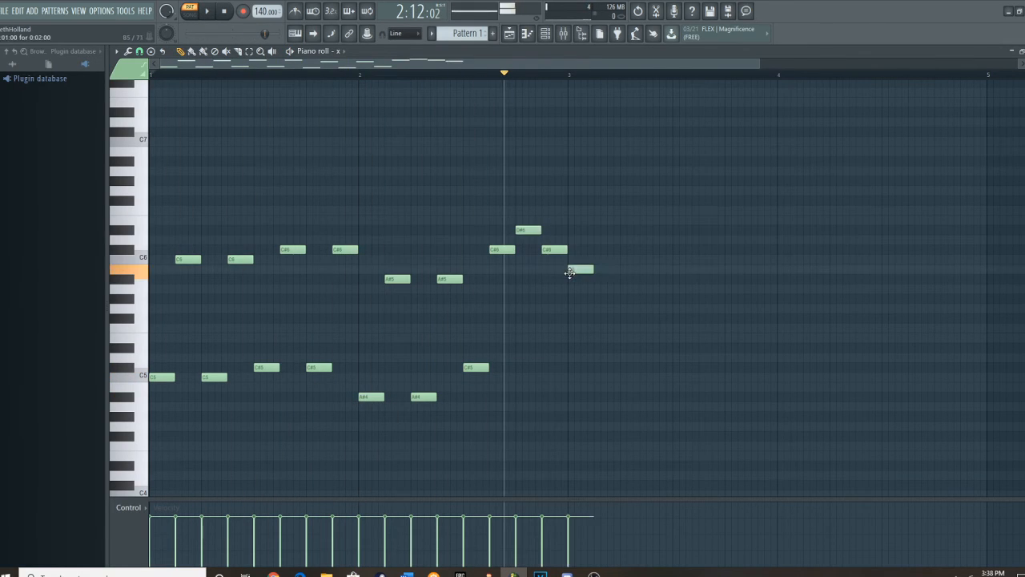
drag(570, 273, 569, 262)
Play the pattern with its edited ending, pause it, and restart playback from bar 1.
click(209, 11)
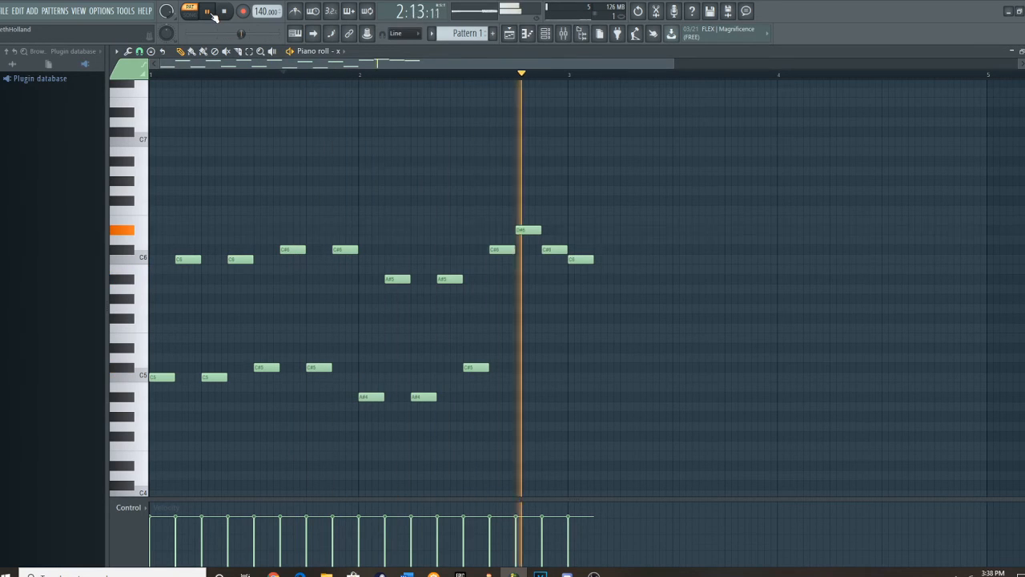
click(212, 13)
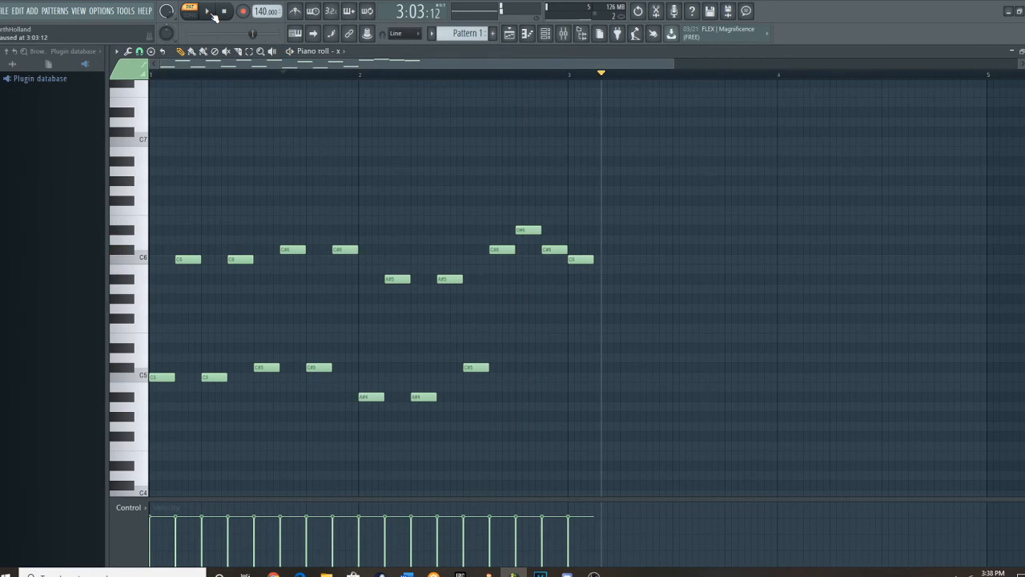
click(152, 69)
click(207, 13)
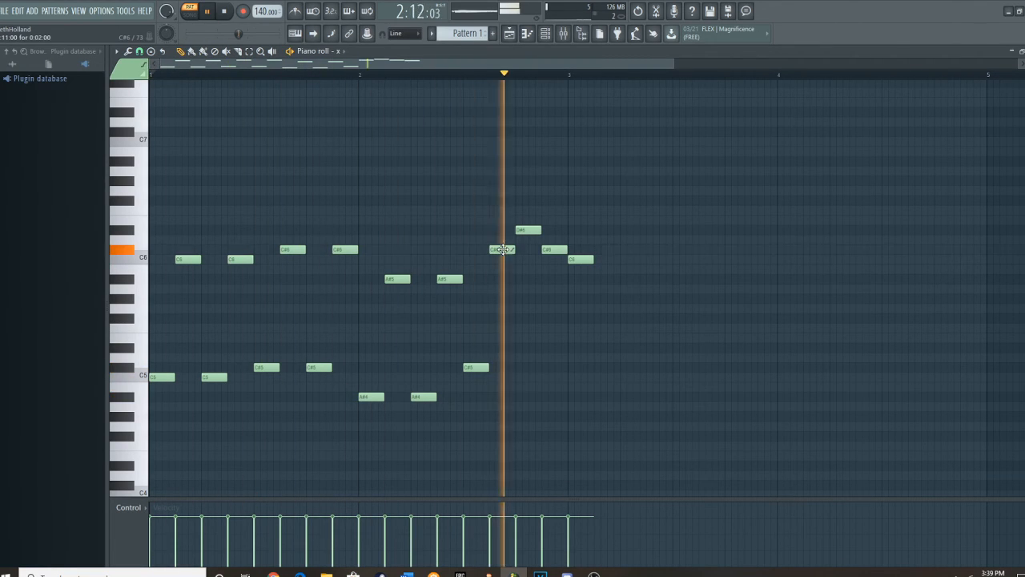
Turn the last five notes of the pattern into slide notes during playback, and pause playback.
right_click(522, 231)
click(522, 230)
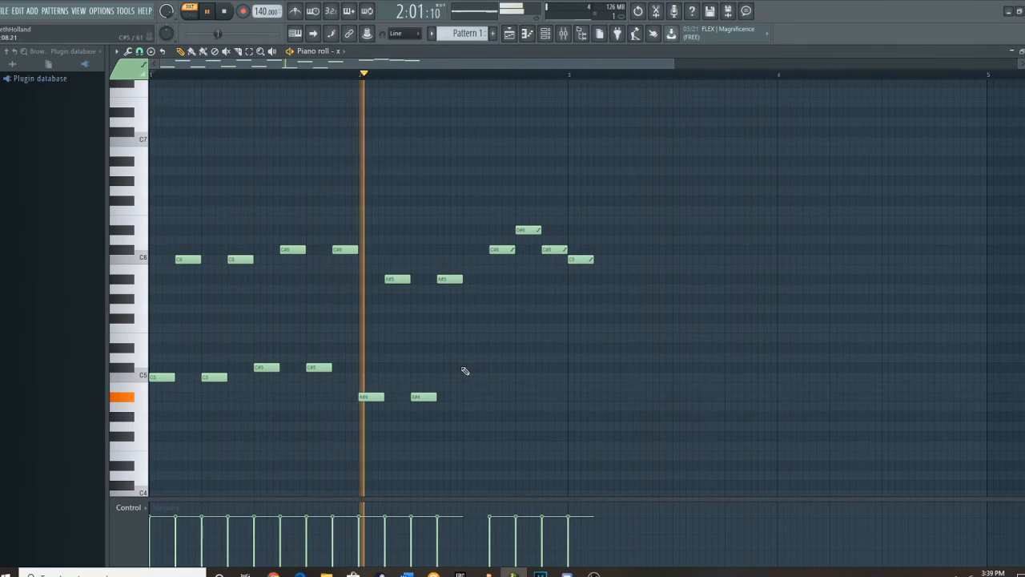
click(207, 11)
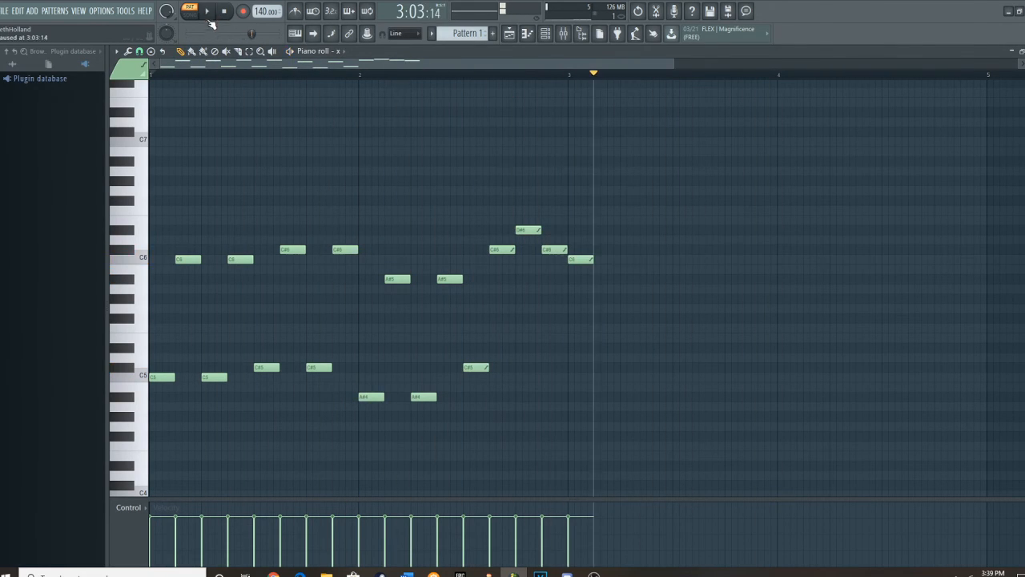
Delete the last five notes of the pattern, from the C#5 in bar 2 through the C6 in bar 3.
right_click(470, 367)
right_click(501, 249)
right_click(553, 249)
right_click(578, 259)
right_click(527, 230)
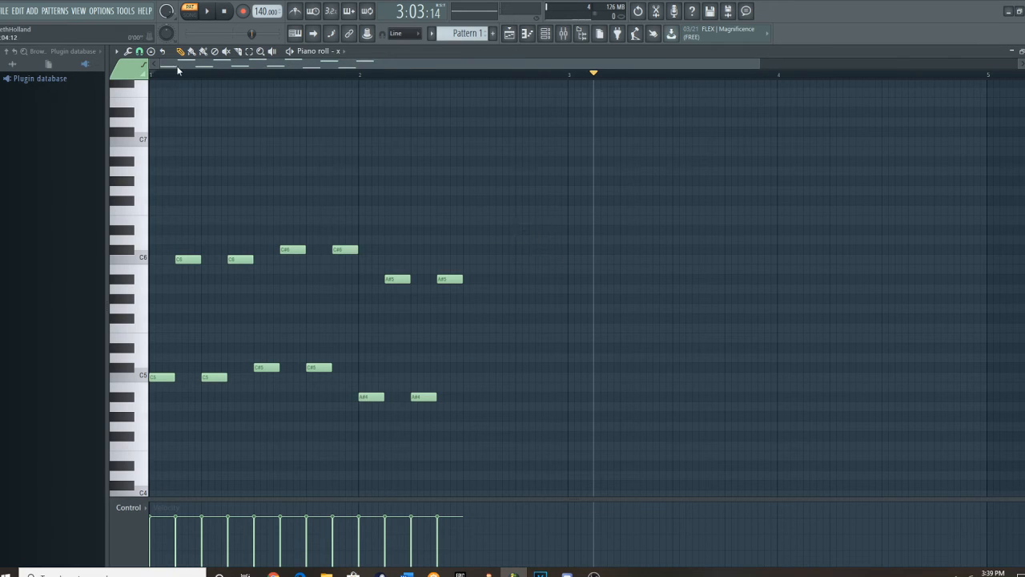
Add alternating C#5, C#6, C#5 and C#6 notes to fill the second half of bar 2.
click(472, 367)
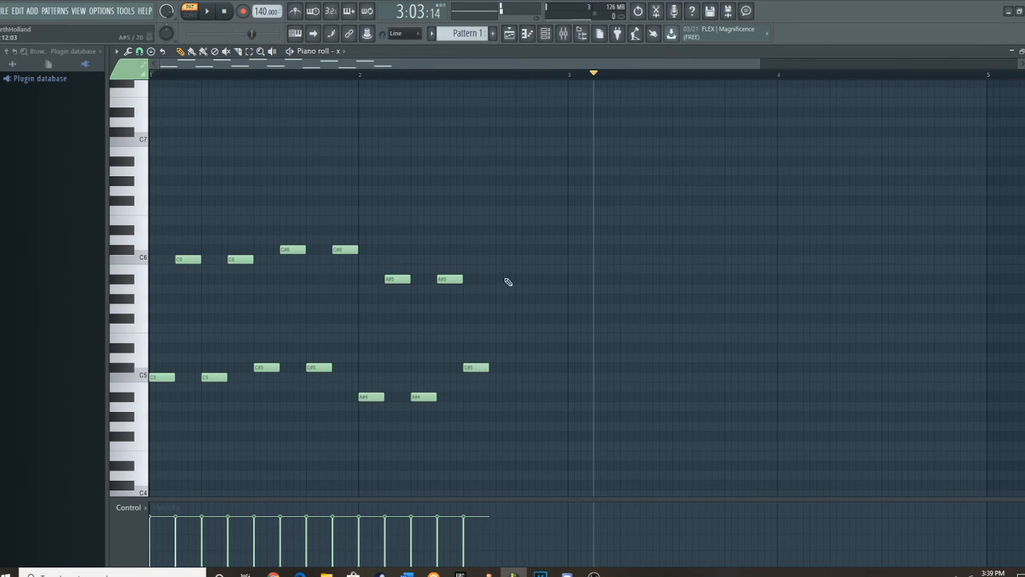
click(493, 249)
click(517, 367)
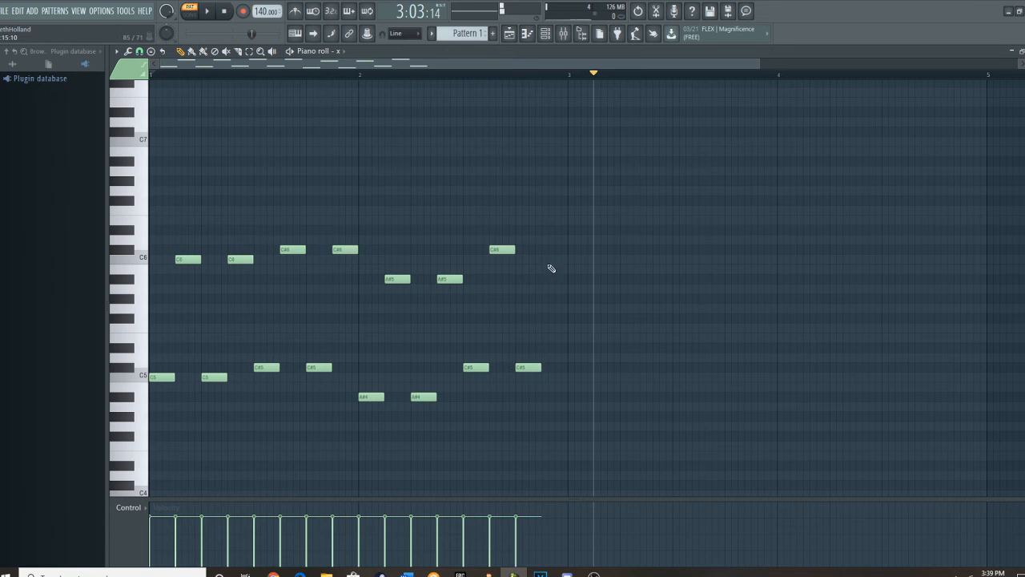
click(552, 250)
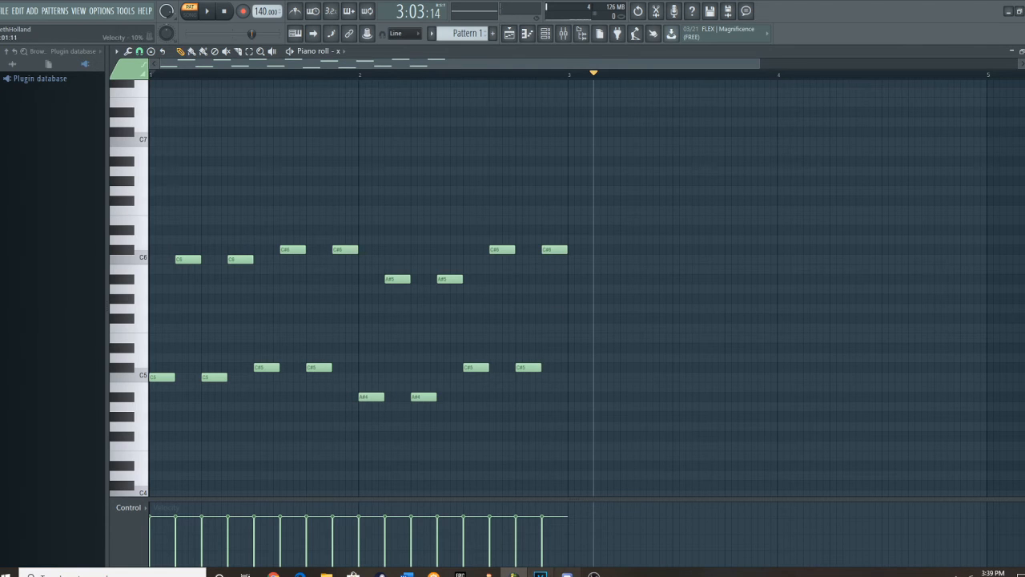
Switch to VEGAS Pro and delete the audio event beneath the trimmed BFB 17 video clip.
click(541, 573)
scroll(503, 326, down, 5)
scroll(532, 349, up, 4)
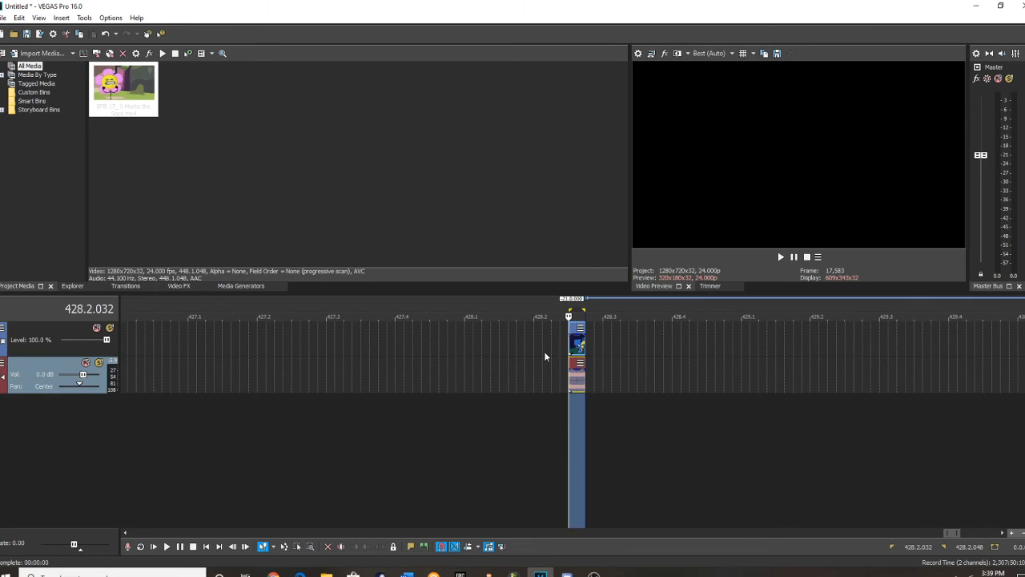
click(579, 331)
click(578, 349)
scroll(582, 351, up, 4)
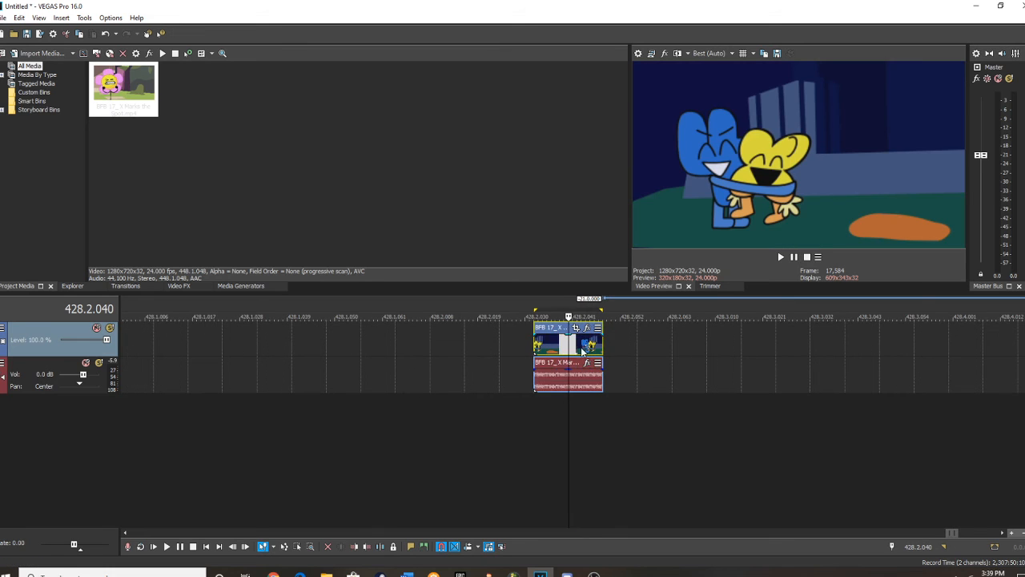
right_click(559, 383)
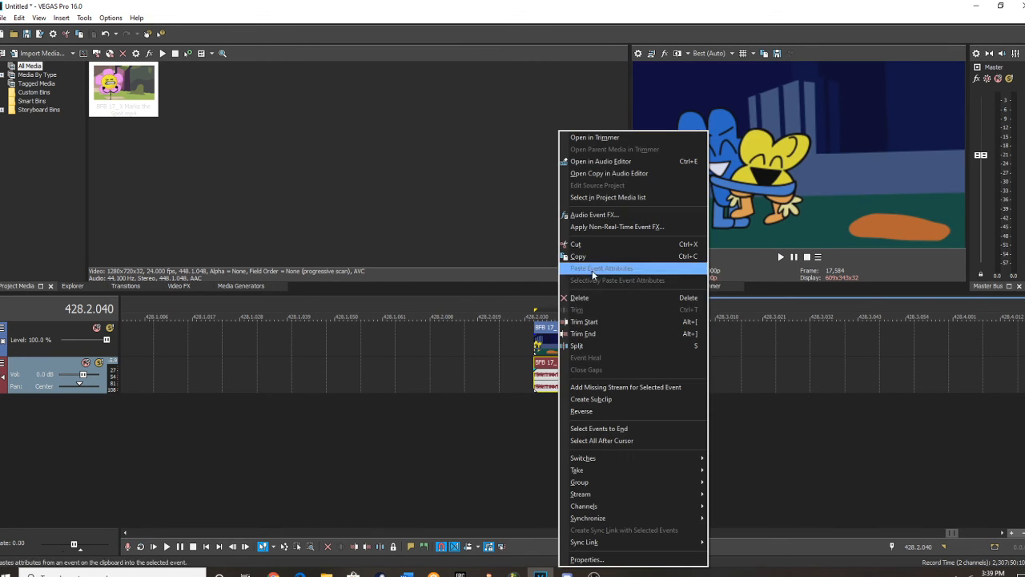
click(582, 298)
Move the BFB 17 video clip to the timeline's start at 1.1.000 and extend its end to half a beat.
right_click(552, 343)
click(588, 245)
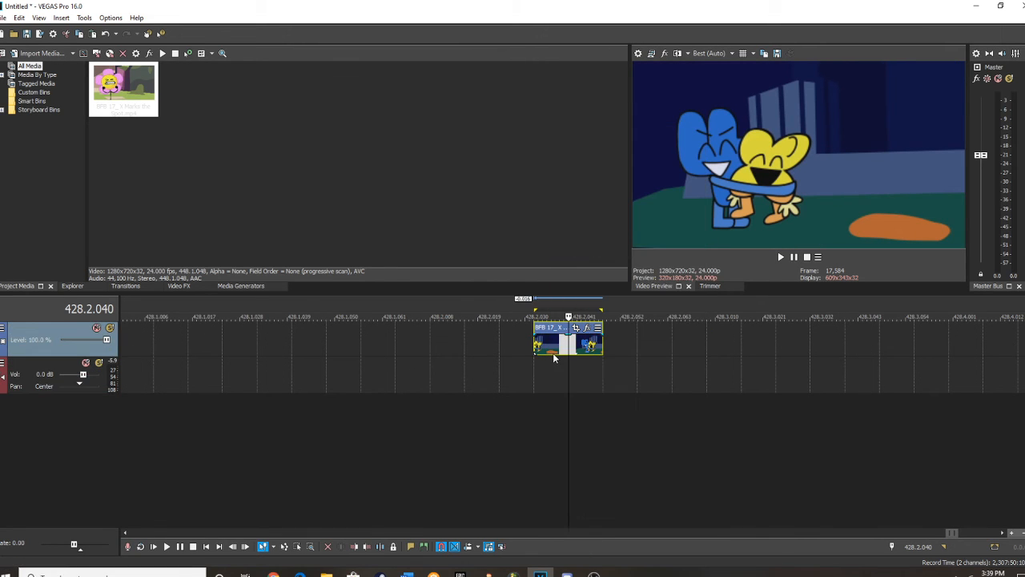
key(Delete)
click(154, 546)
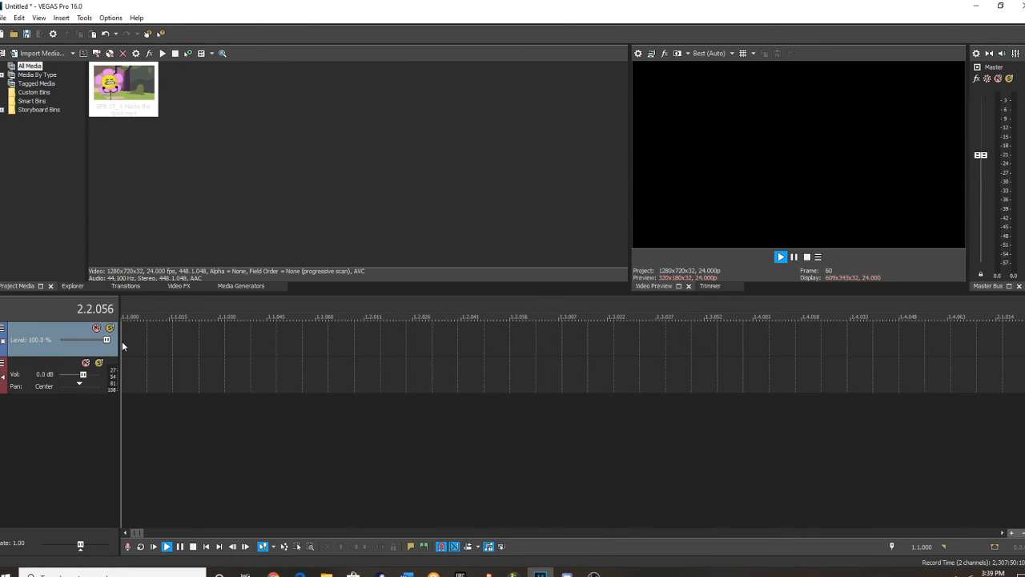
key(ctrl+v)
drag(174, 344, 226, 344)
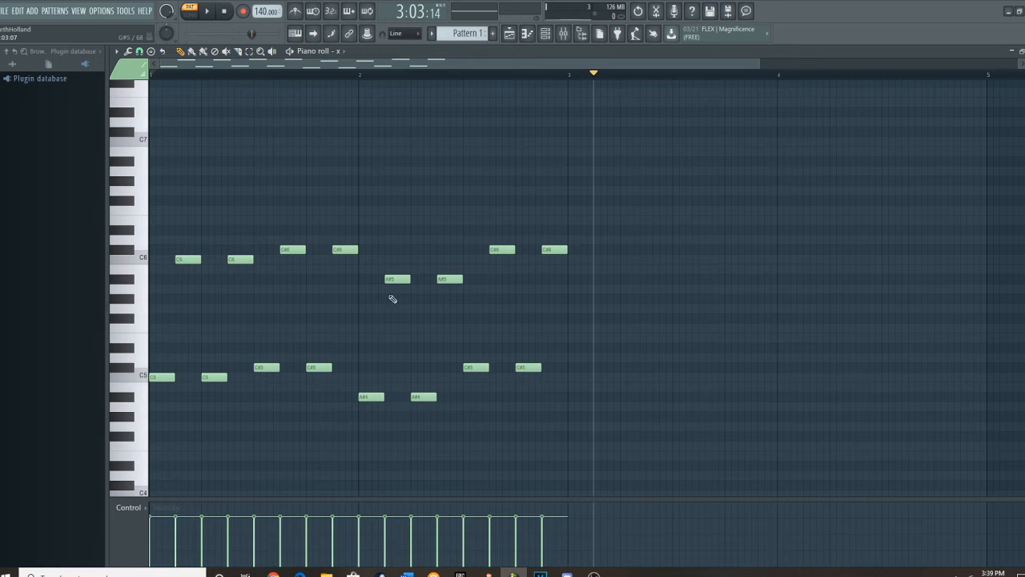
Switch to FL Studio and begin a wave file export into the Pitch Samples folder, keeping the Microsoft wave file type.
click(5, 11)
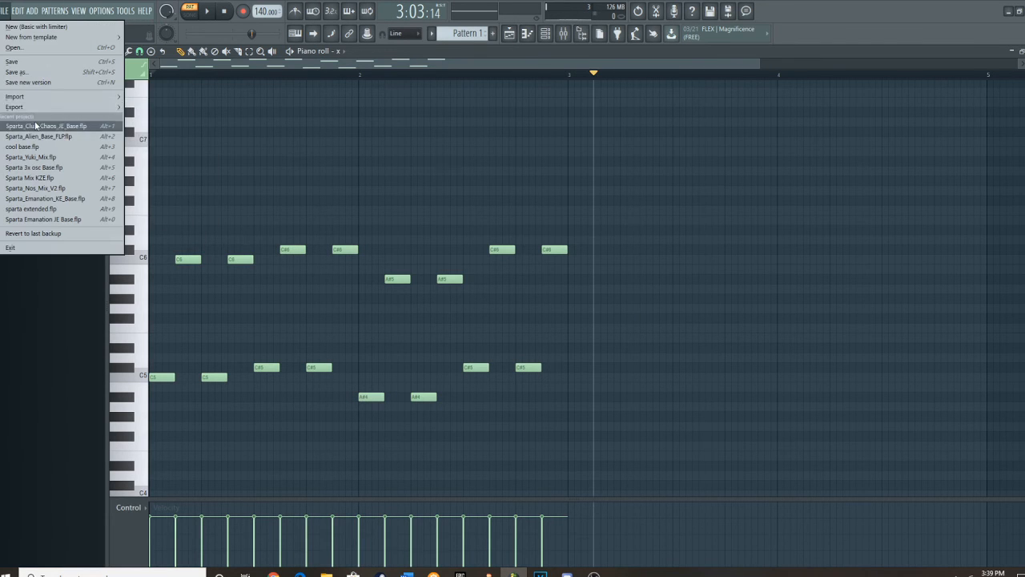
mouse_move(36, 109)
click(157, 115)
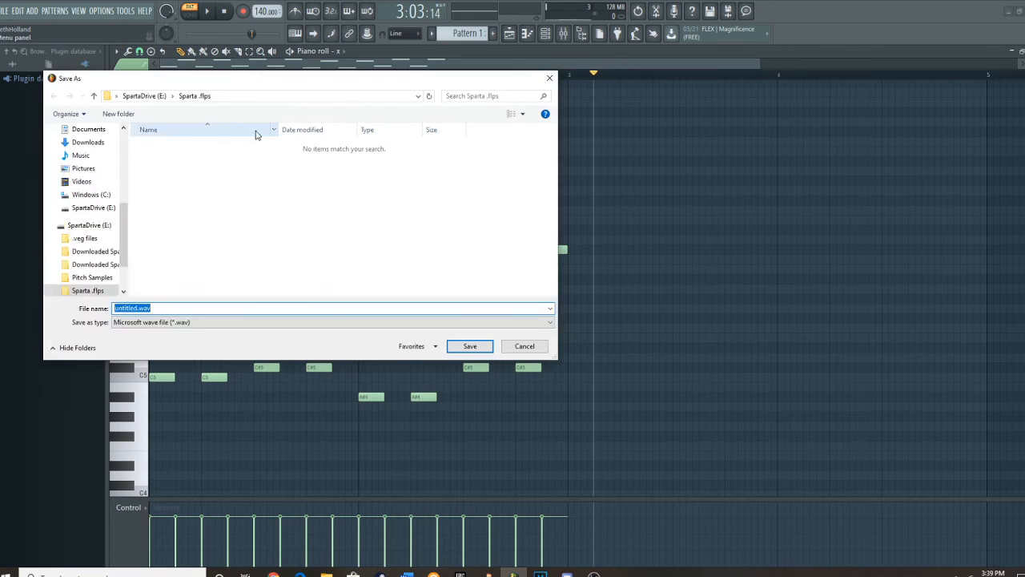
click(90, 264)
click(153, 321)
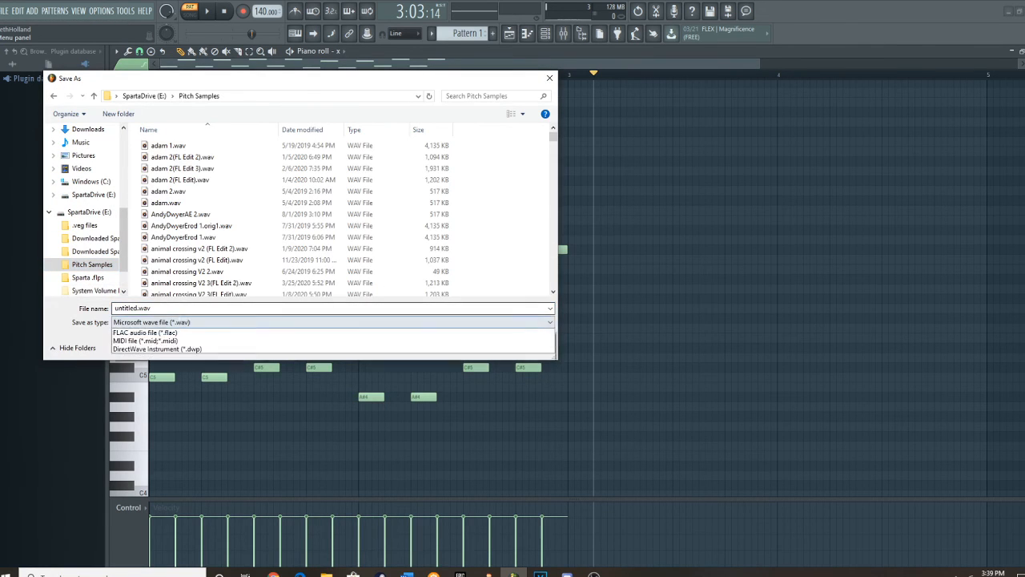
click(177, 354)
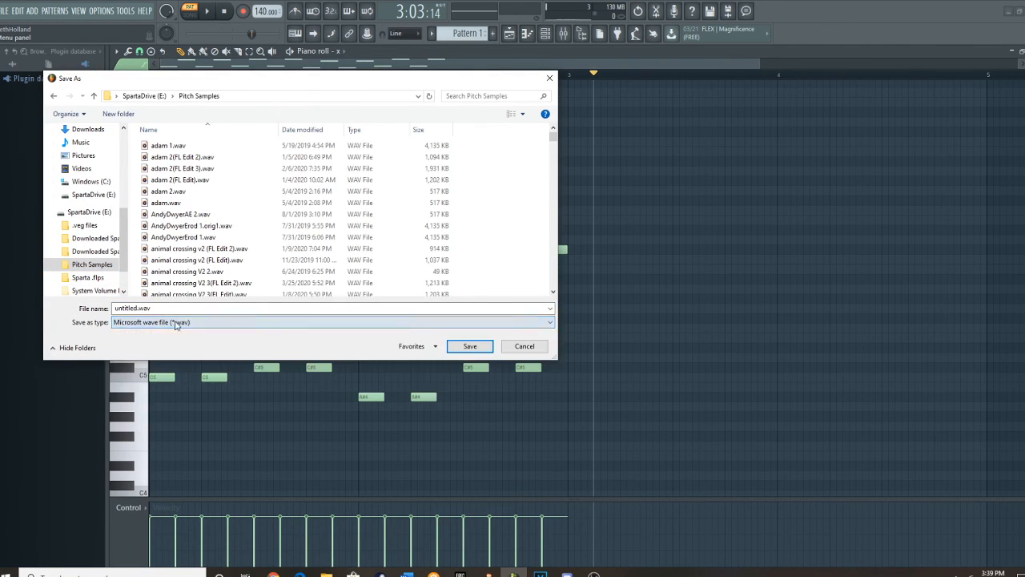
Name the exported file x(fl edit) and render the pattern as a WAV.
click(94, 310)
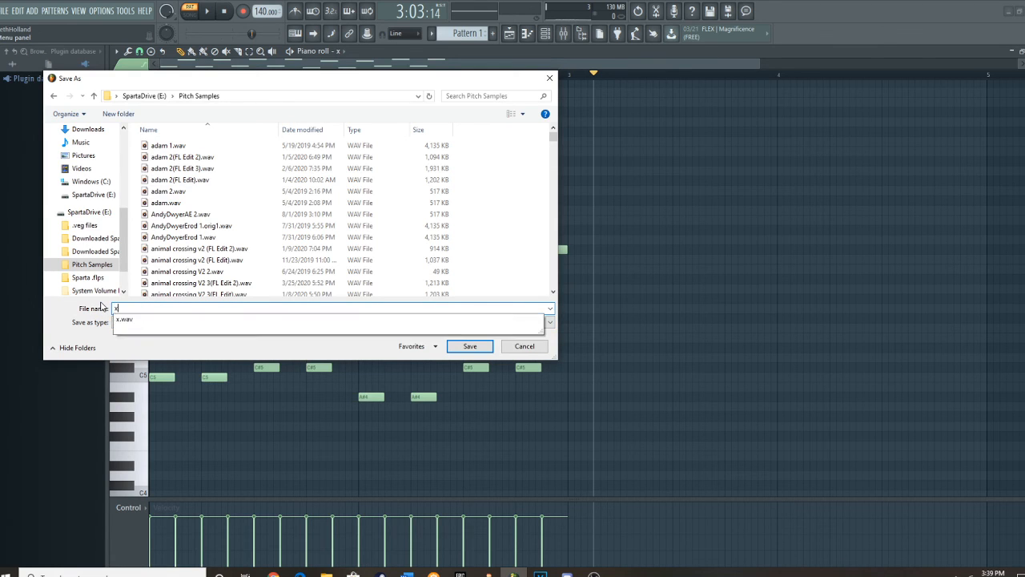
text(x)
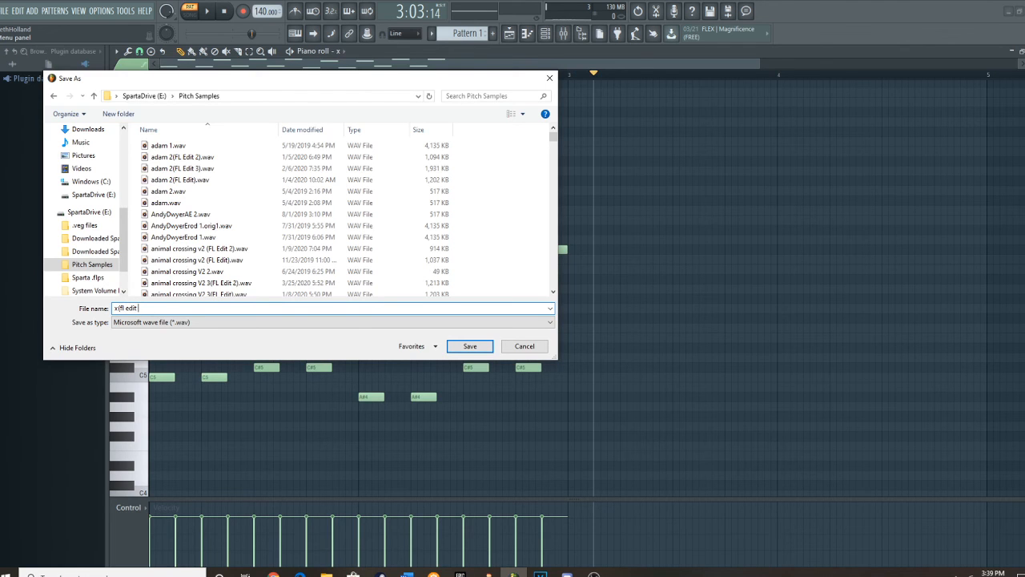
key(Return)
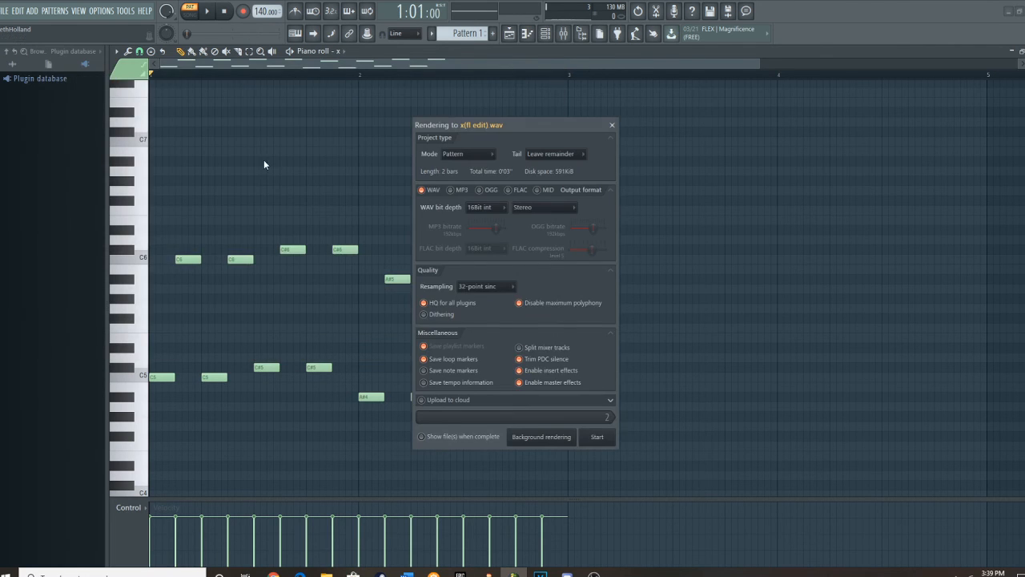
click(597, 436)
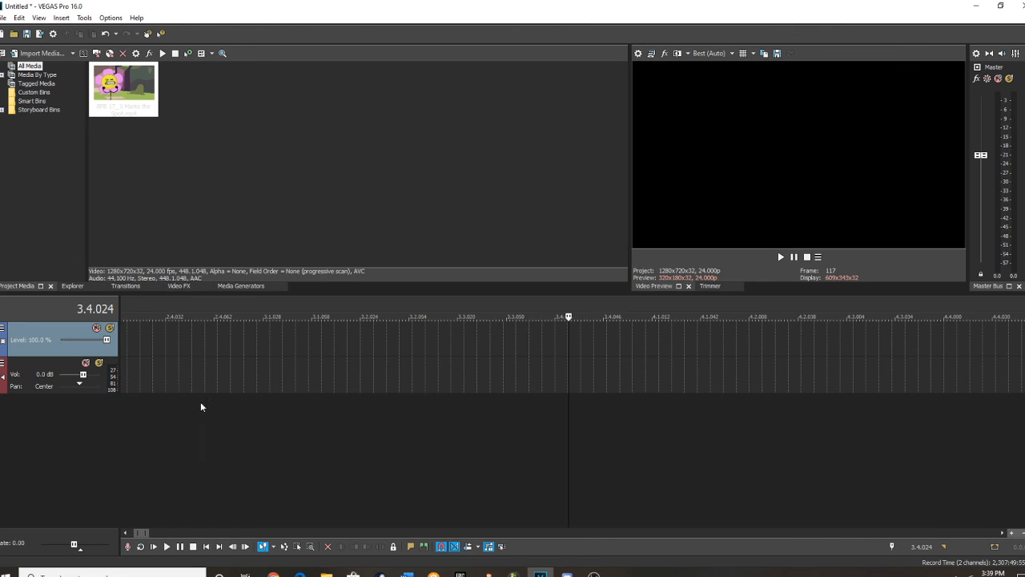
Switch to VEGAS Pro and open x(fl edit).wav from the Pitch Samples folder at the start of the audio track.
scroll(134, 362, down, 6)
click(123, 370)
scroll(123, 370, up, 5)
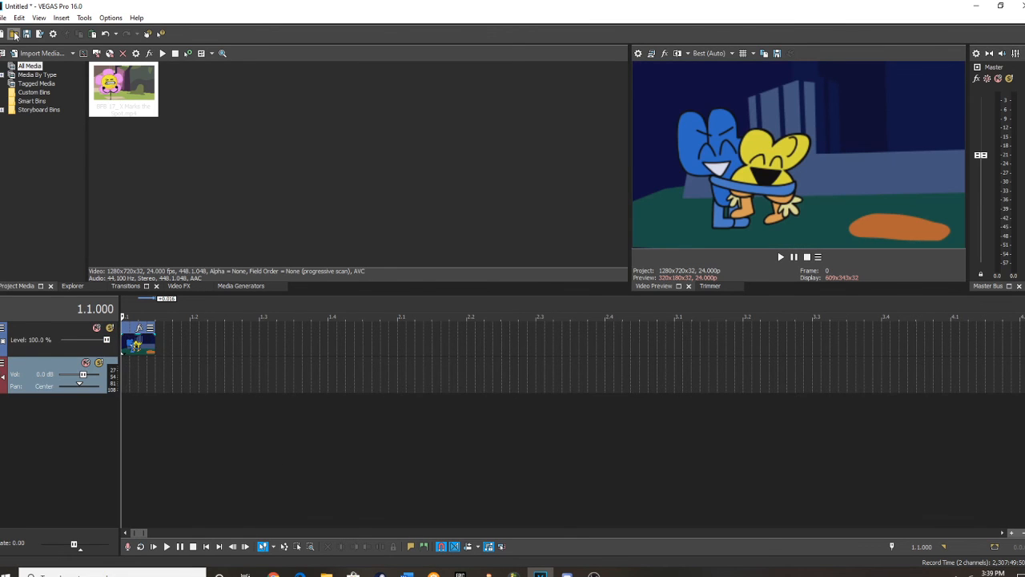
click(13, 34)
scroll(68, 244, down, 2)
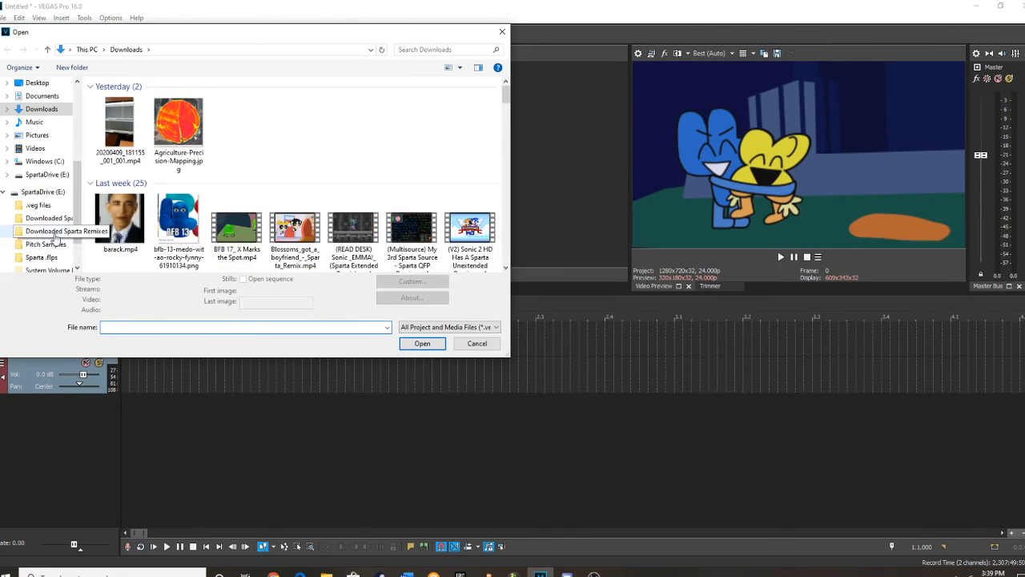
click(46, 244)
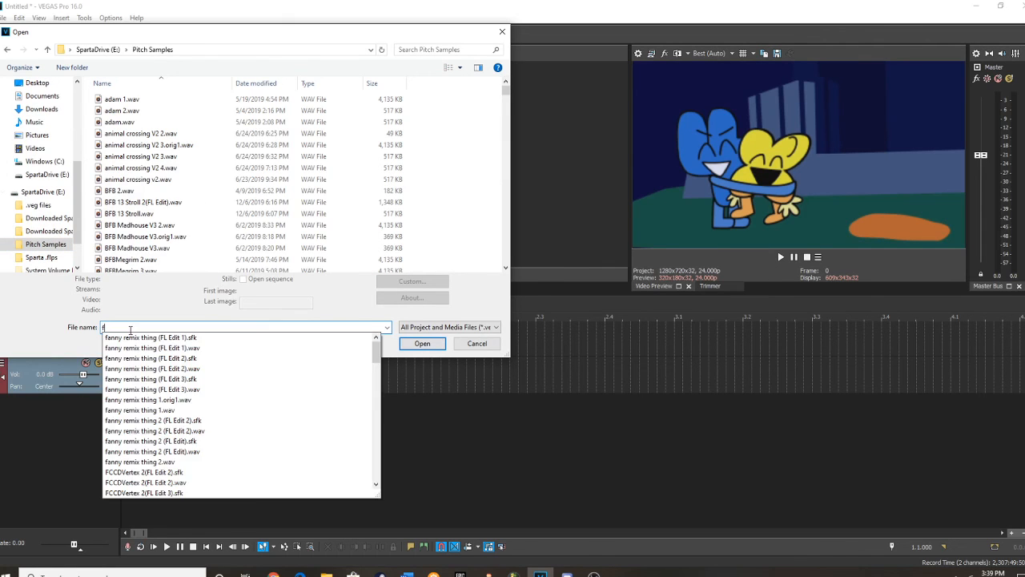
text(x)
click(132, 337)
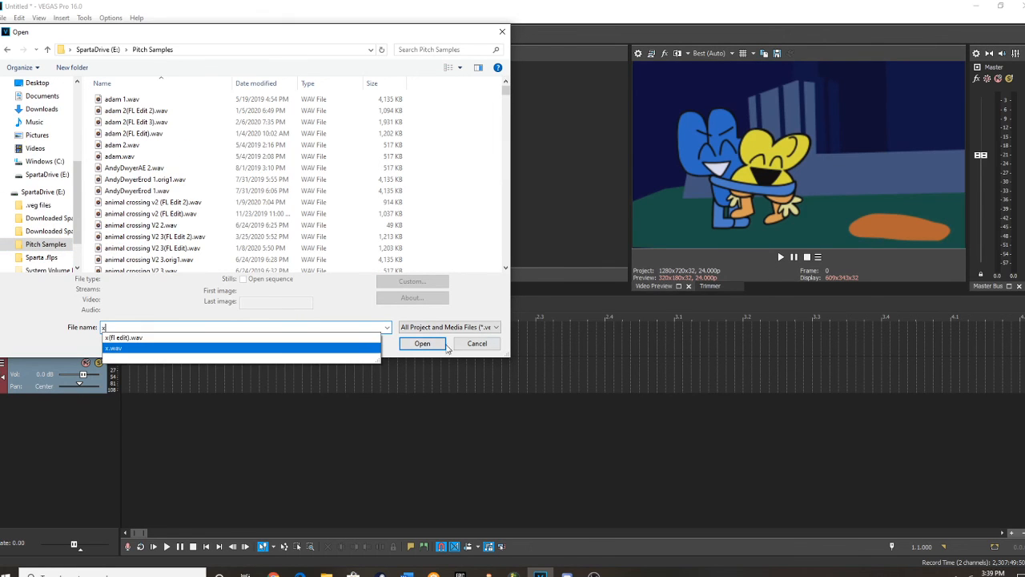
key(Return)
Normalize the x(fl edit) audio event, set its track volume to -7.0 dB, and play from the start.
right_click(154, 388)
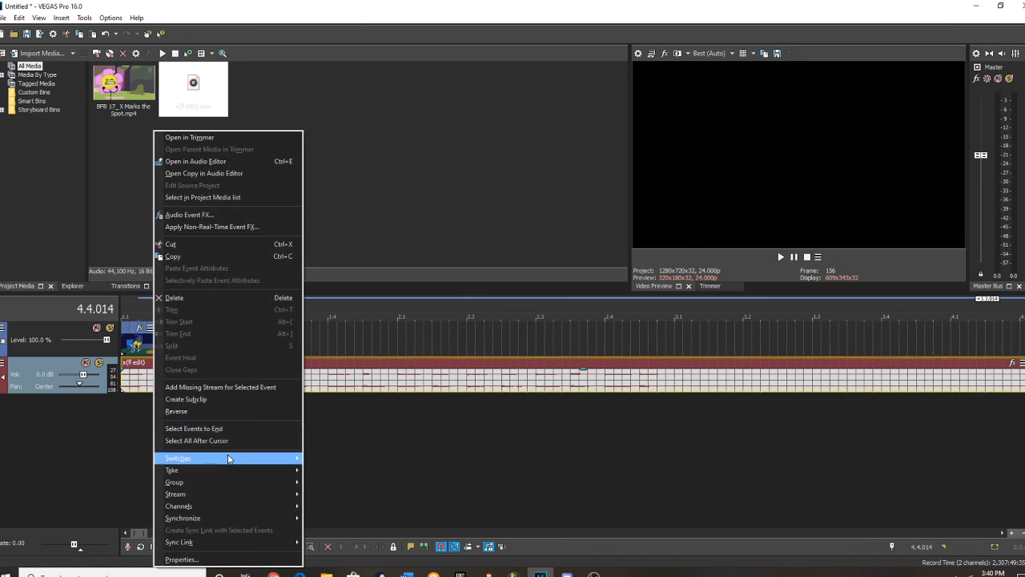
mouse_move(228, 459)
click(333, 503)
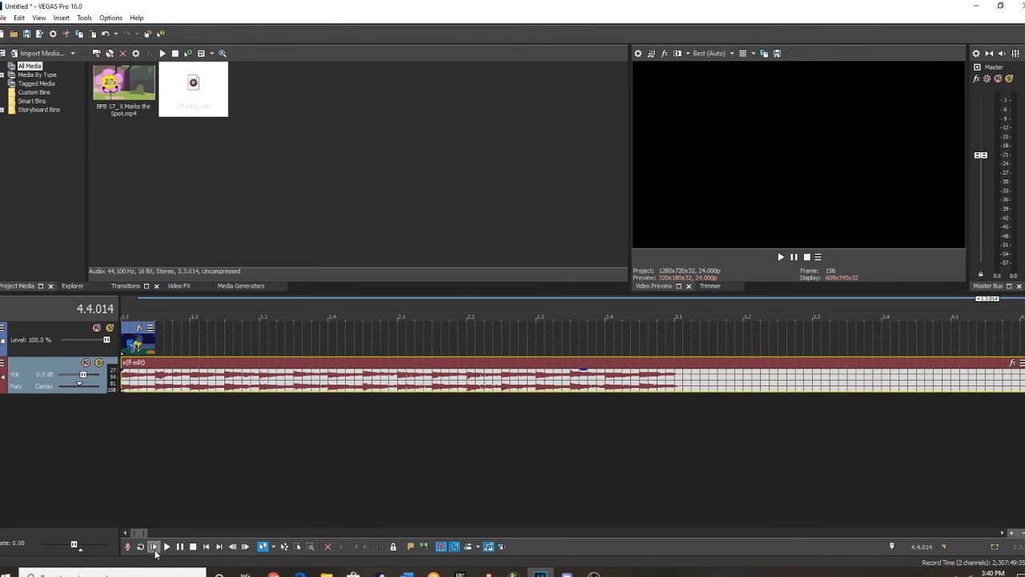
click(154, 546)
Copy the BFB 17 video clip and paste the duplicate directly after it at 1.1.032.
right_click(138, 345)
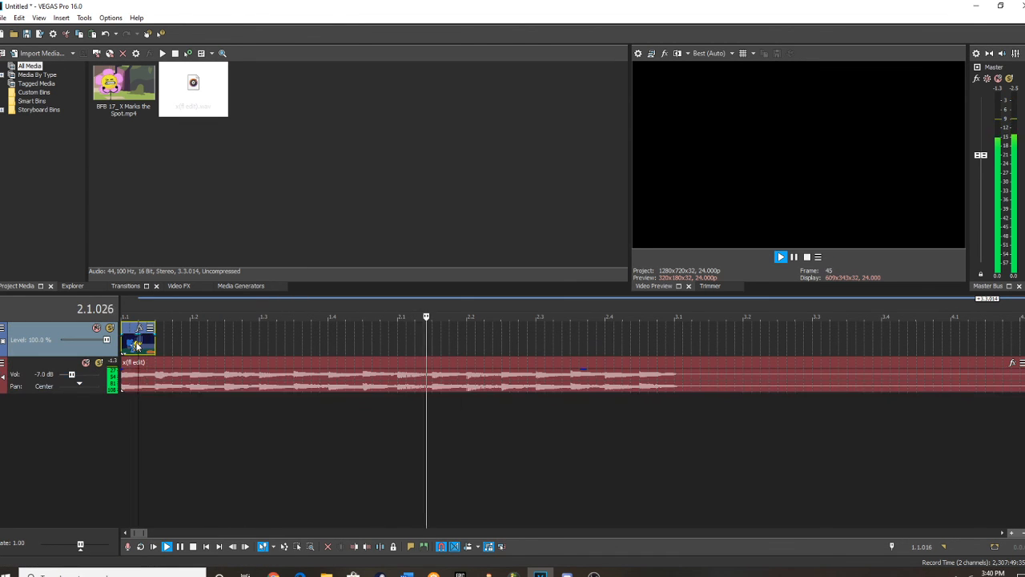
click(154, 244)
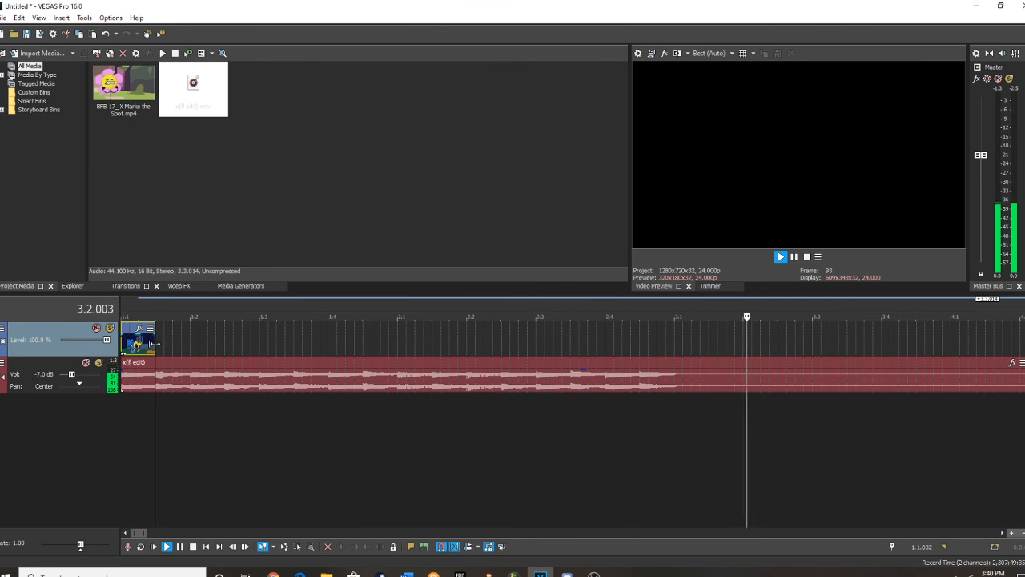
key(ctrl+v)
Flip the second BFB 17 clip horizontally in Event Pan/Crop.
scroll(228, 331, up, 3)
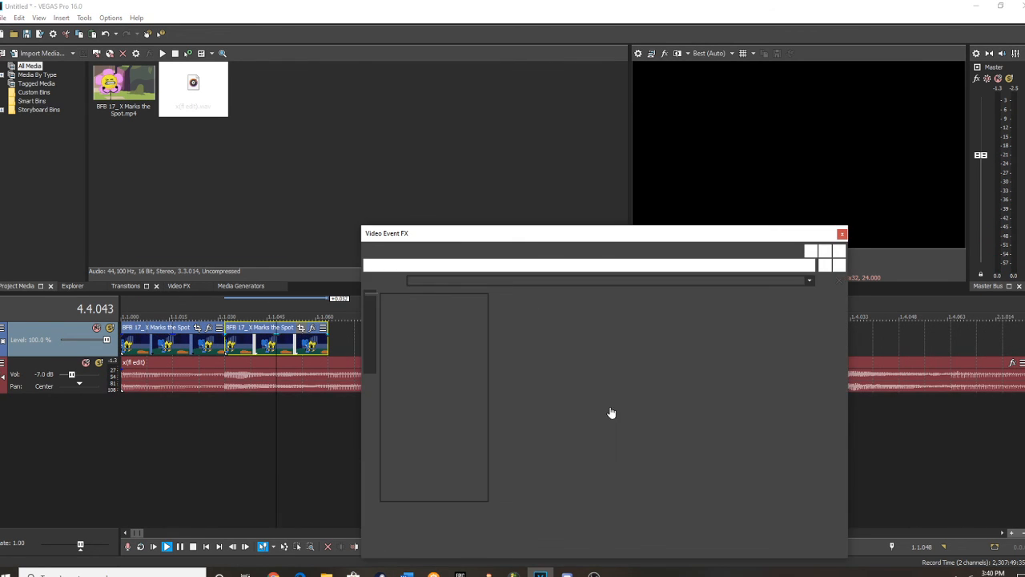
right_click(712, 464)
click(736, 483)
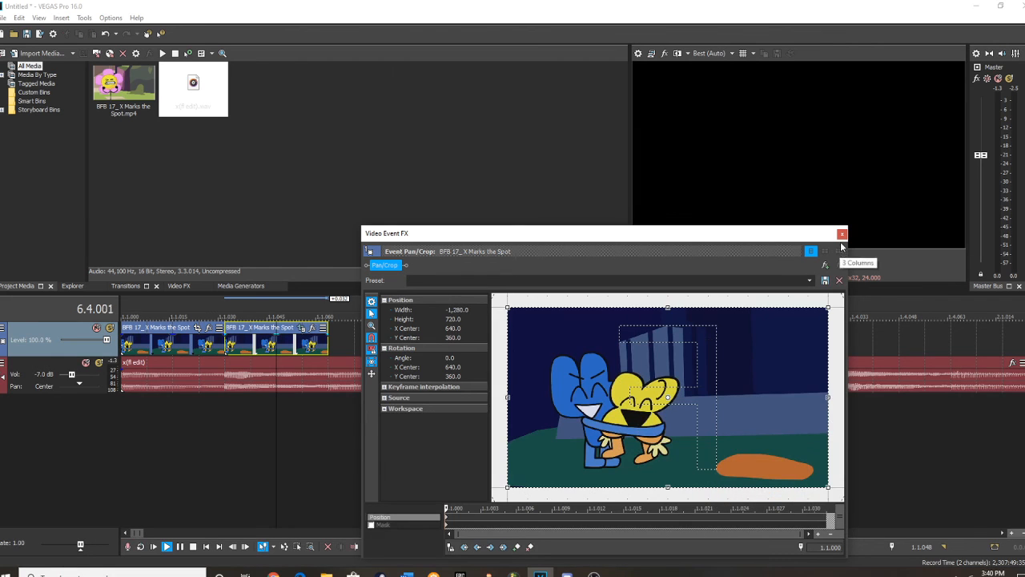
click(842, 233)
Copy the normal and flipped clip pair and paste it repeatedly end to end until the clips reach 3.1.000.
scroll(265, 342, down, 3)
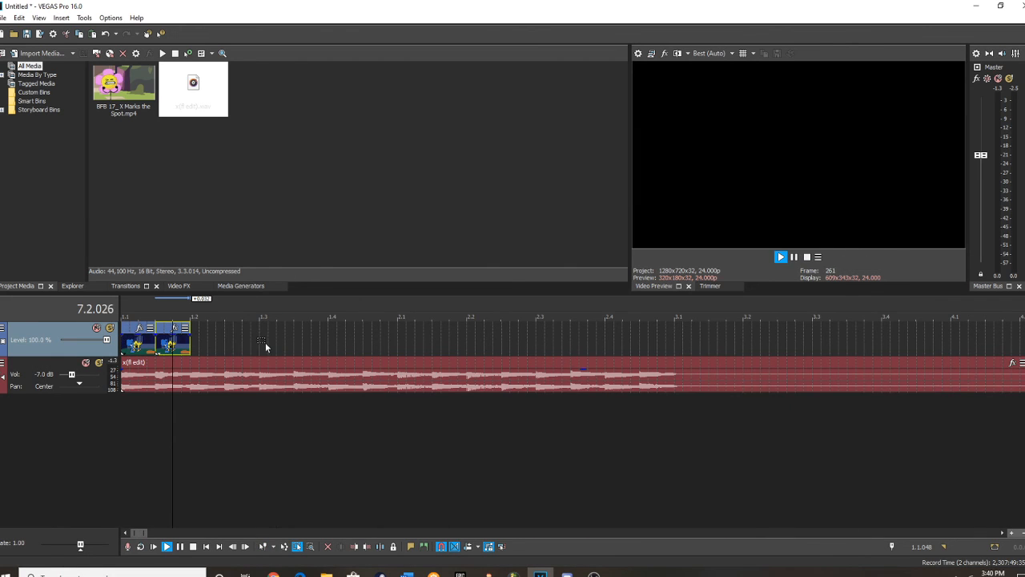
right_click(141, 340)
click(166, 244)
click(192, 340)
key(ctrl+v)
key(ctrl+v)
key(ctrl+v)
key(ctrl+v)
key(ctrl+v)
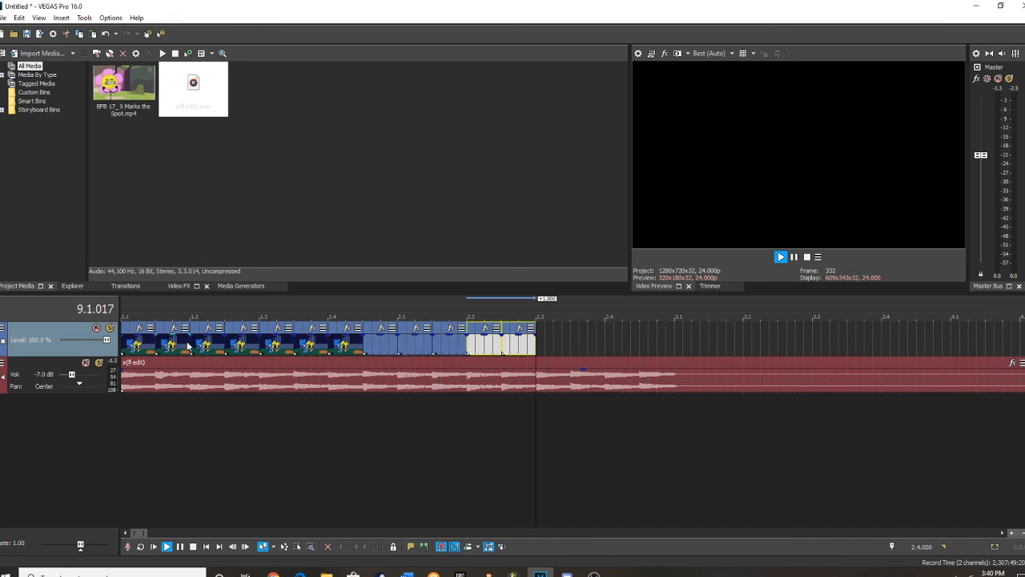
key(ctrl+v)
key(ctrl+v)
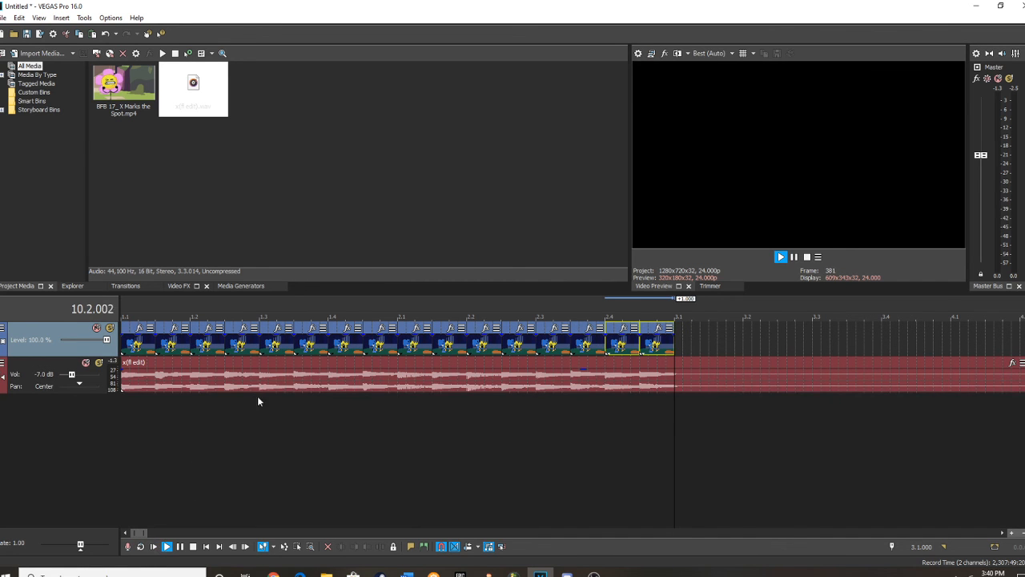
Play the flipping video clips with the audio from the start and pause playback in bar 3.
click(181, 546)
click(154, 546)
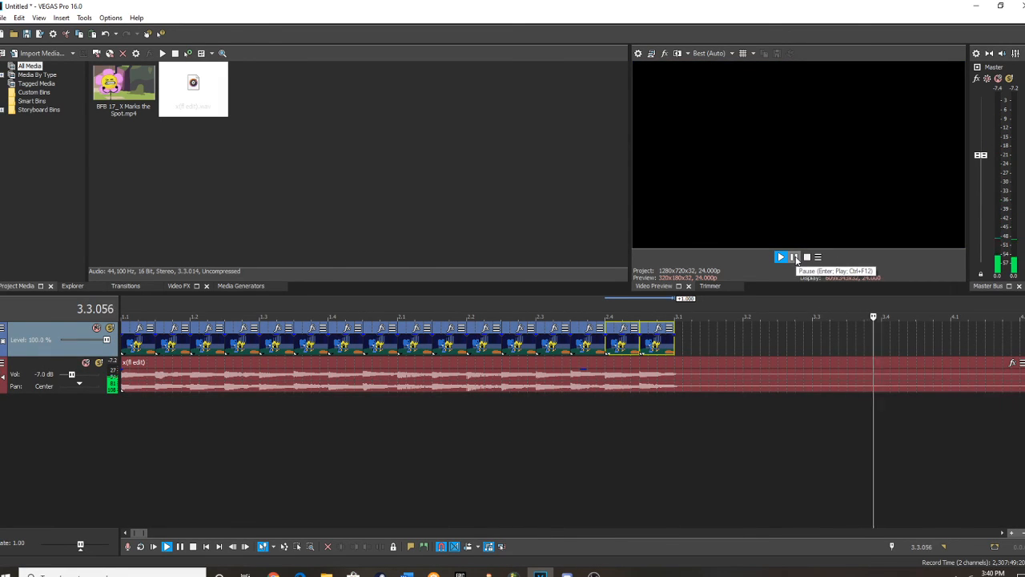
click(795, 259)
scroll(216, 362, down, 5)
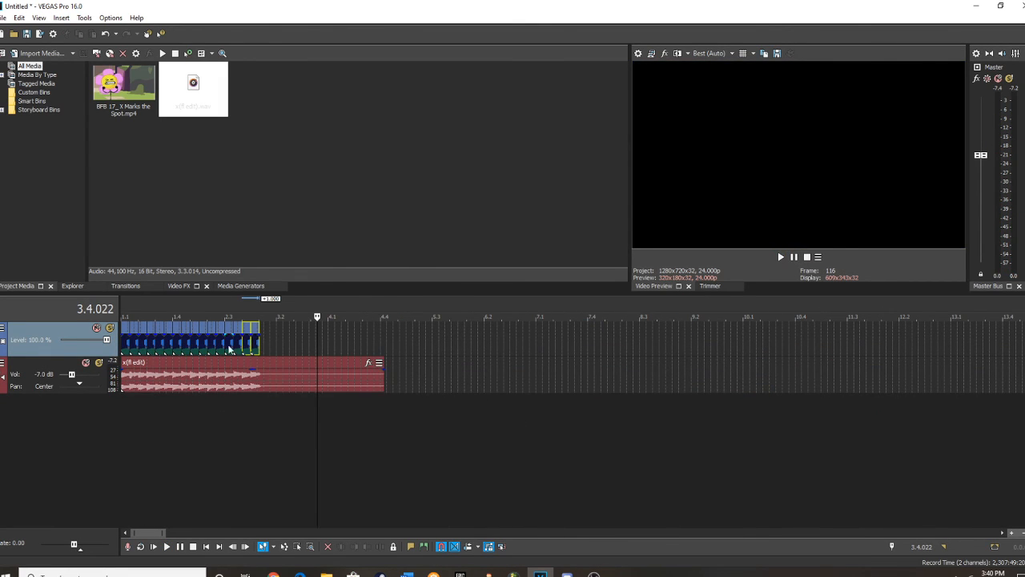